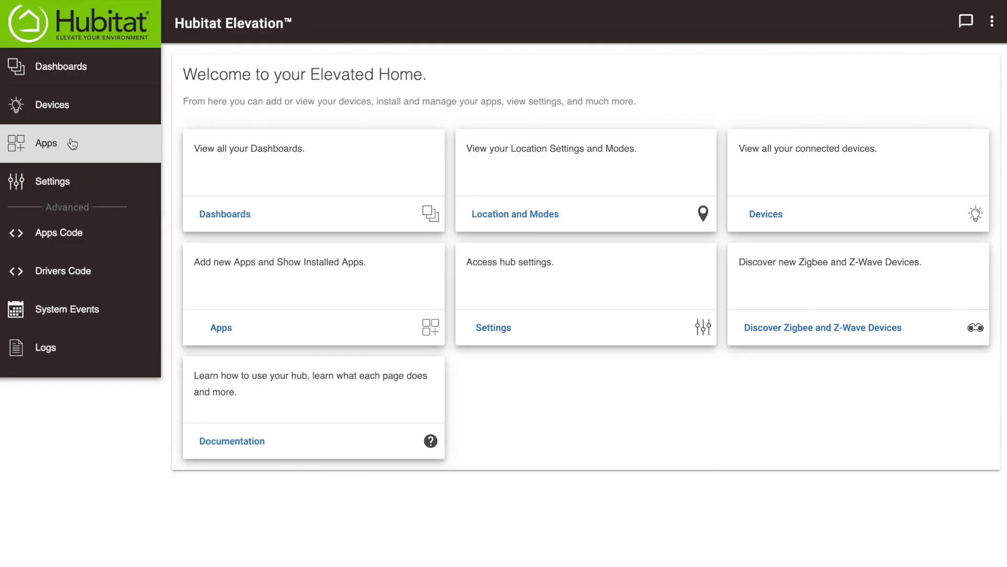
Show the installed apps list, where Hubitat Safety Monitor appears with intrusion disarmed
left_click(72, 145)
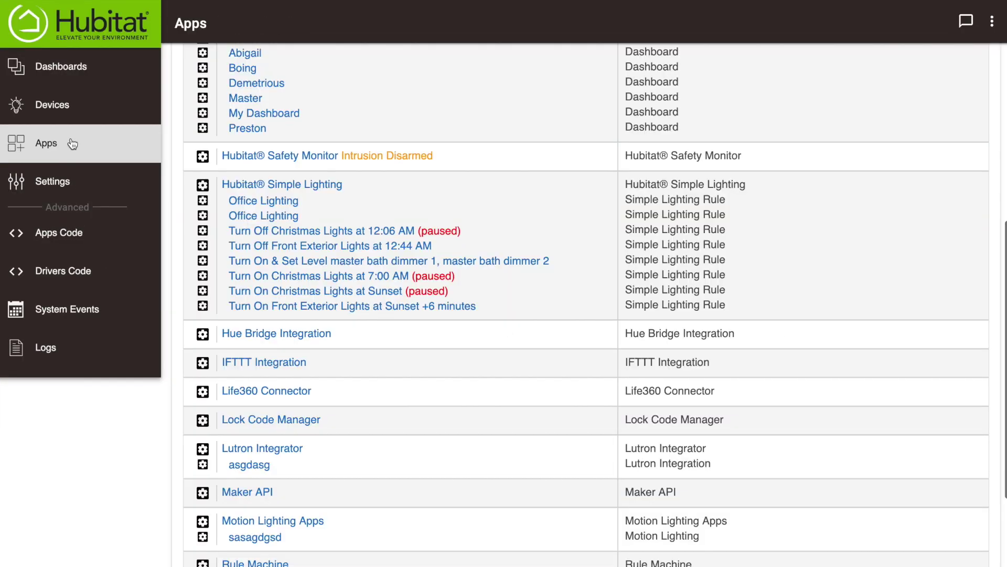
In Safety Monitor's Intrusion-Away setup, use every open/close, motion and shock sensor
left_click(249, 159)
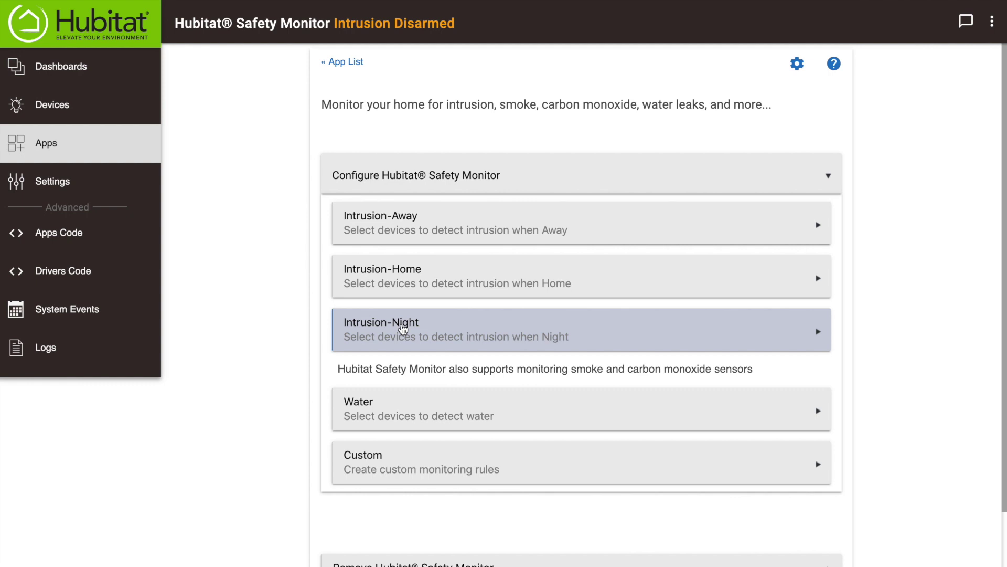
left_click(365, 227)
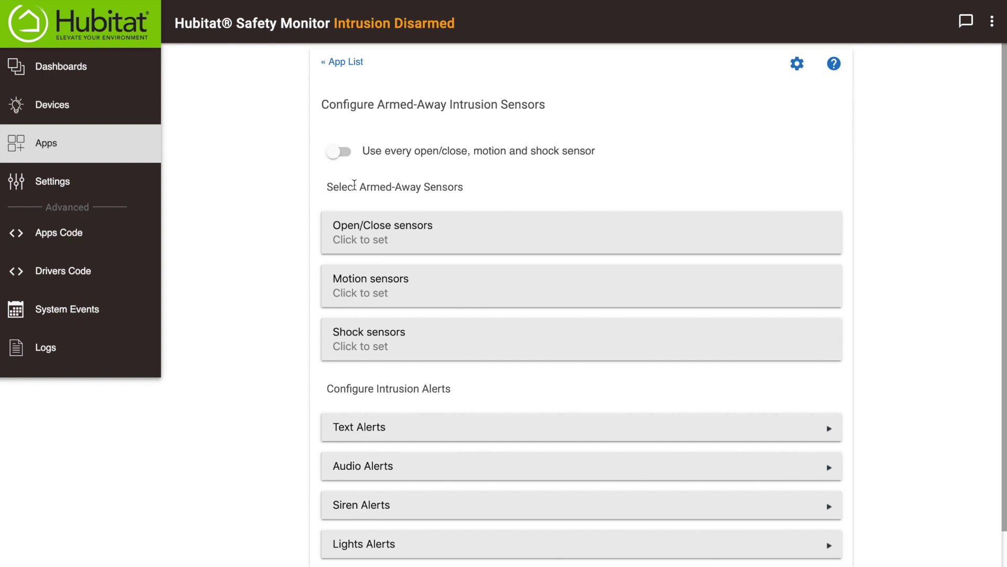
left_click(340, 154)
left_click(340, 154)
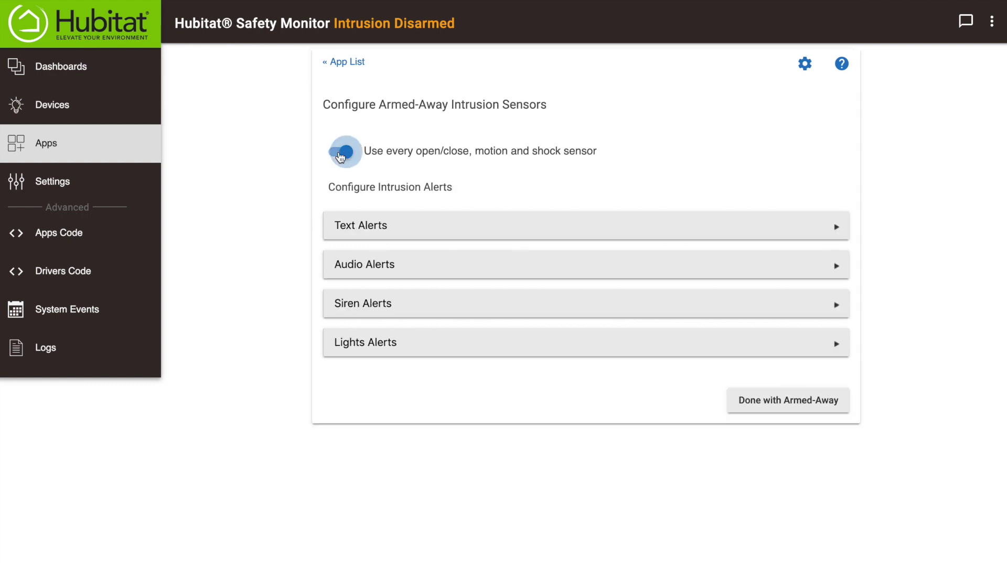
left_click(366, 226)
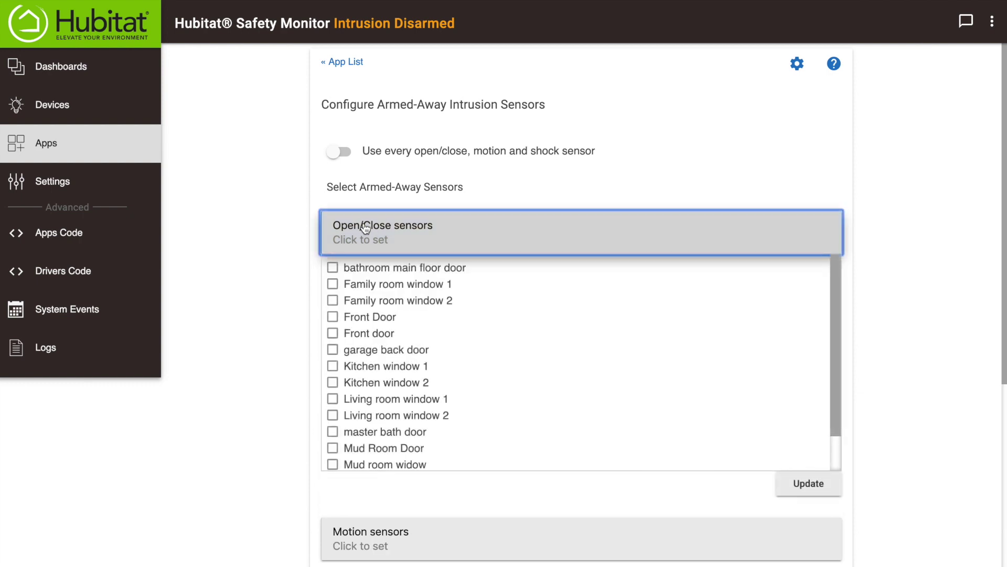
left_click(366, 226)
left_click(339, 153)
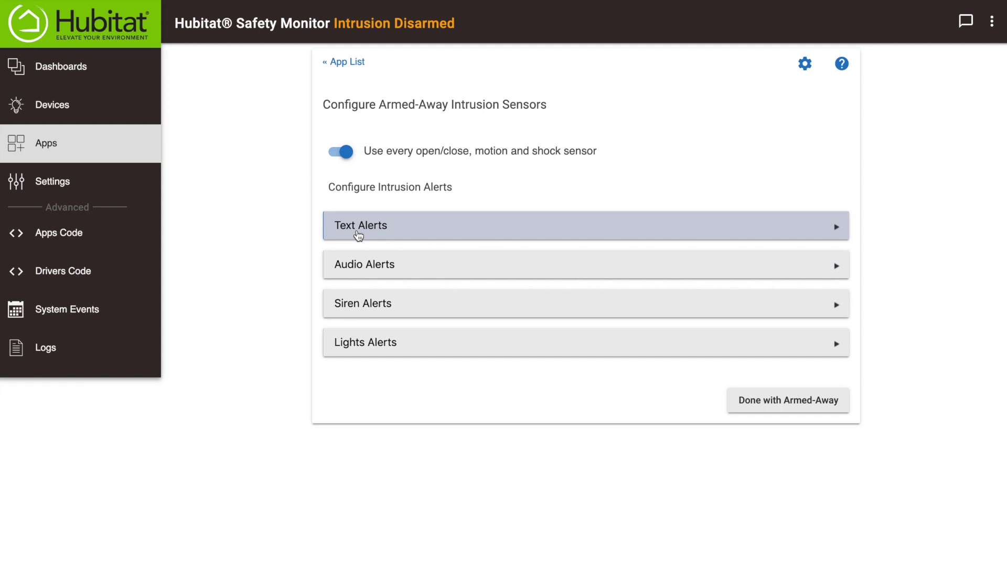
Text 'Some jerk is breaking into your house! %device%' to the owner's phone without repeating
left_click(387, 227)
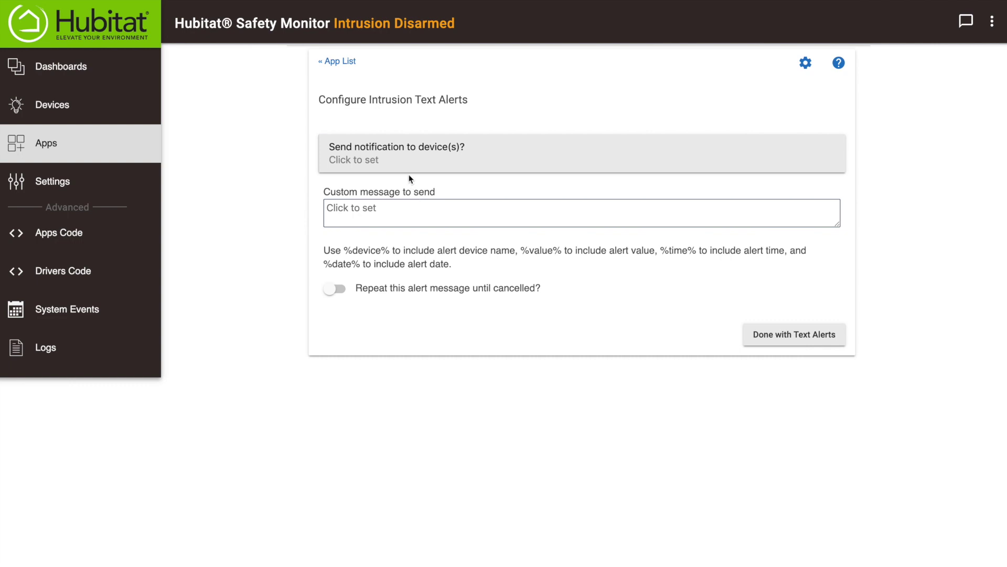
left_click(408, 164)
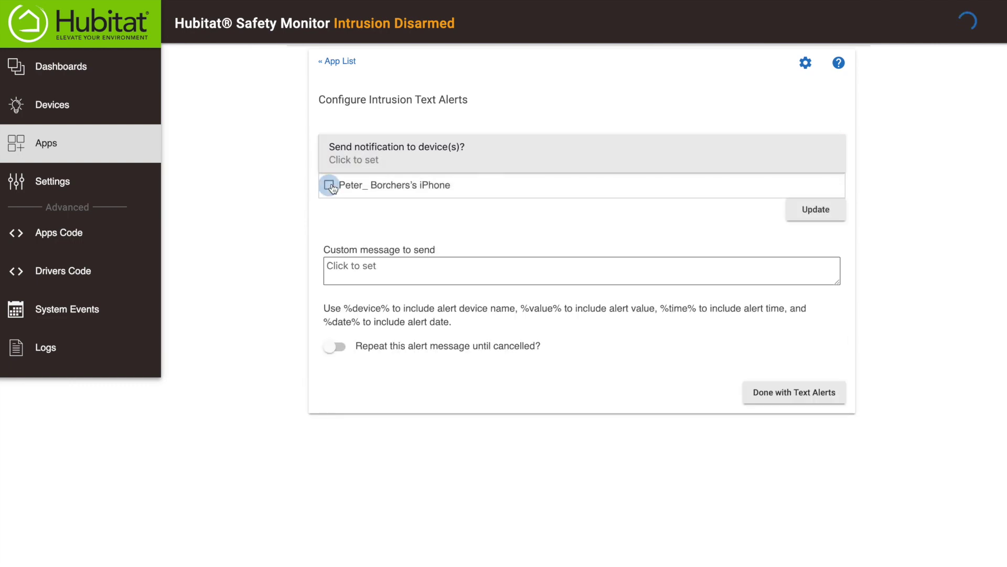
left_click(330, 185)
left_click(814, 209)
left_click(375, 218)
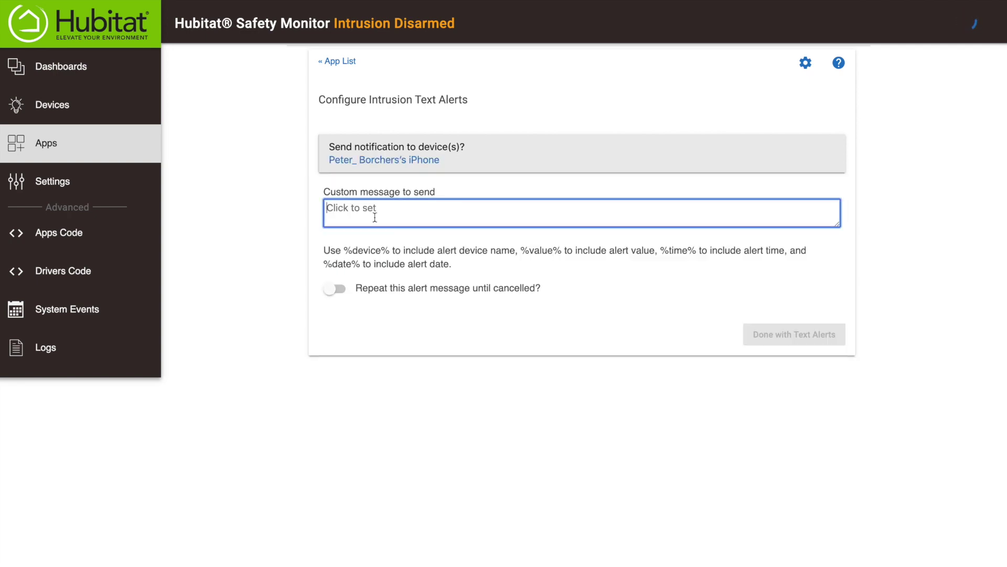
type("Some jerk is breaking into your house!")
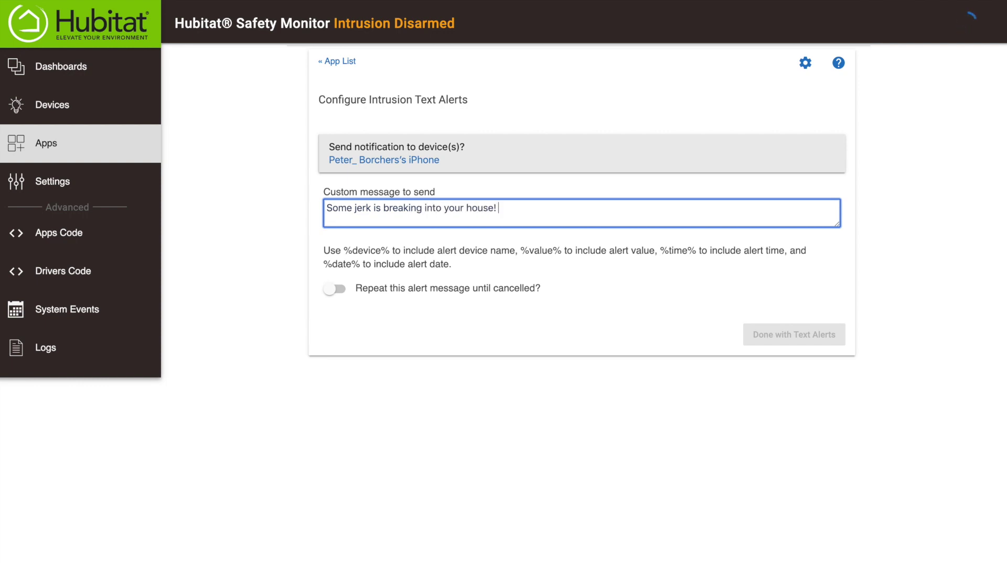
type(" %device%")
left_click(336, 288)
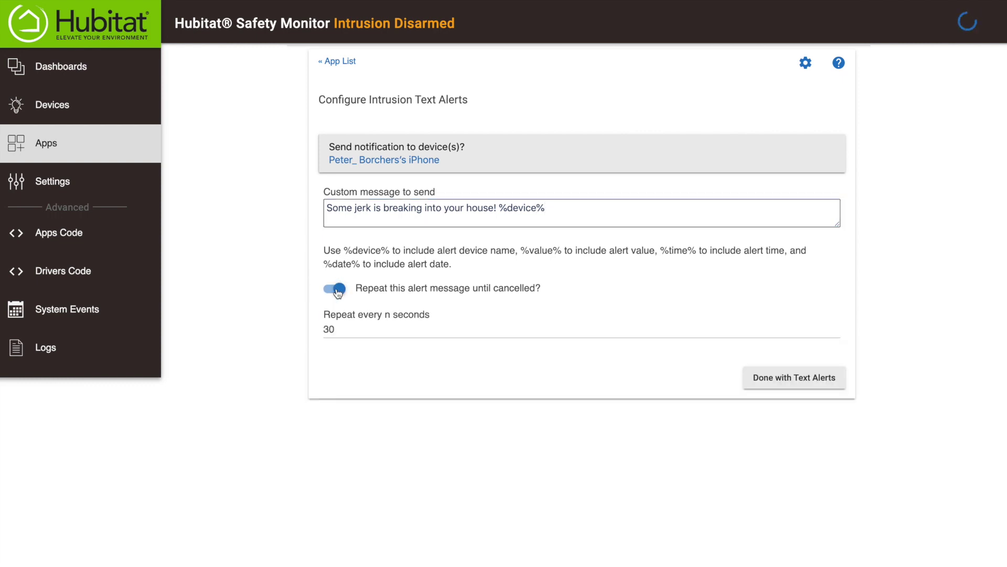
left_click(337, 290)
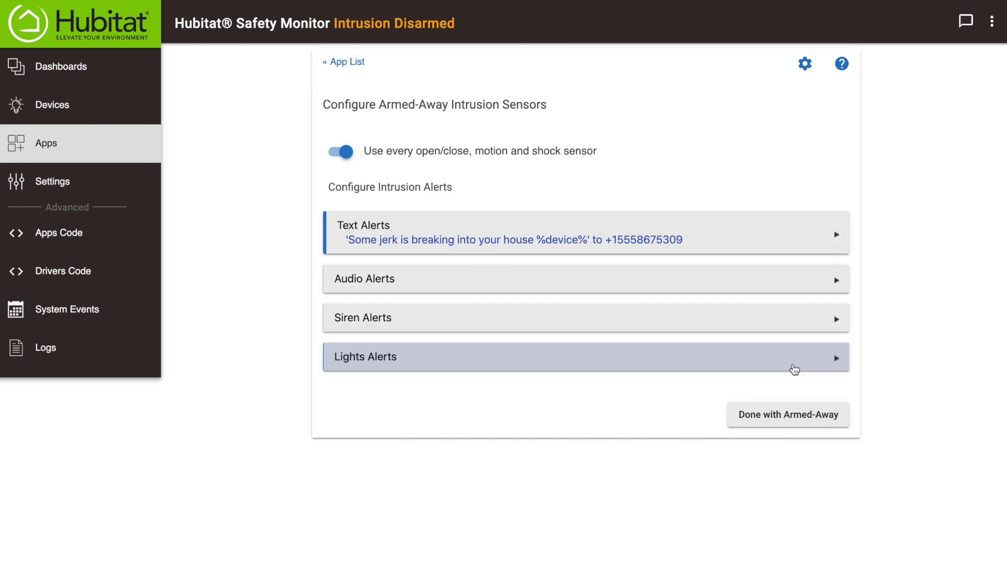
Speak 'Get out of my house you stupid jerk!' on Main Sonos, repeating every 30 seconds
left_click(670, 292)
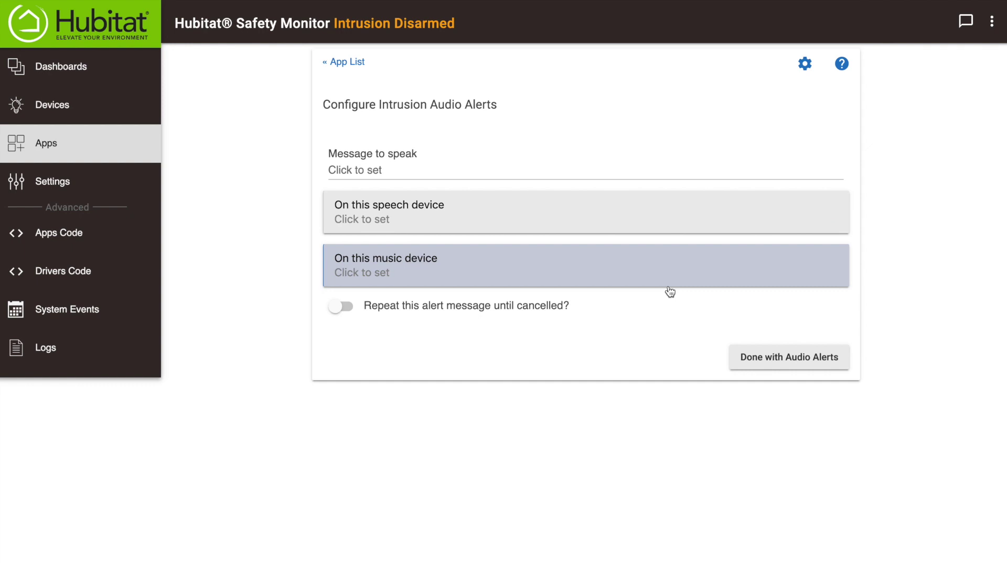
left_click(439, 171)
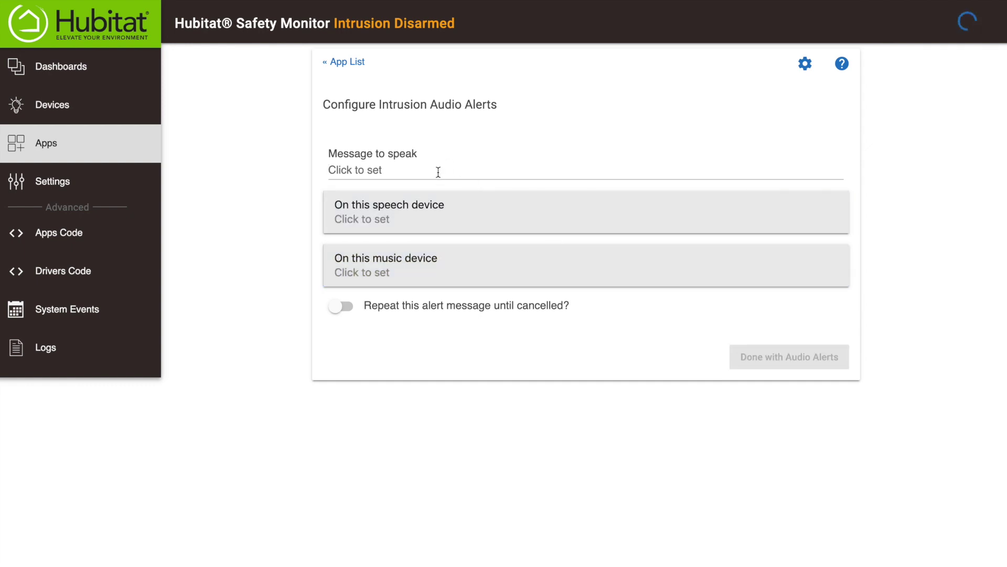
type("Get out of my house your")
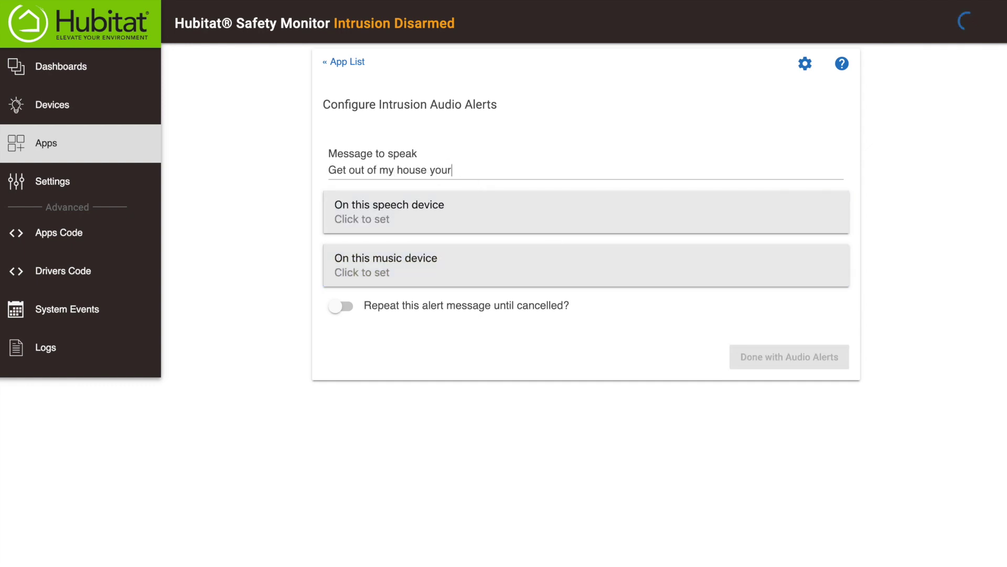
key("BackSpace")
type("stupid jerk!")
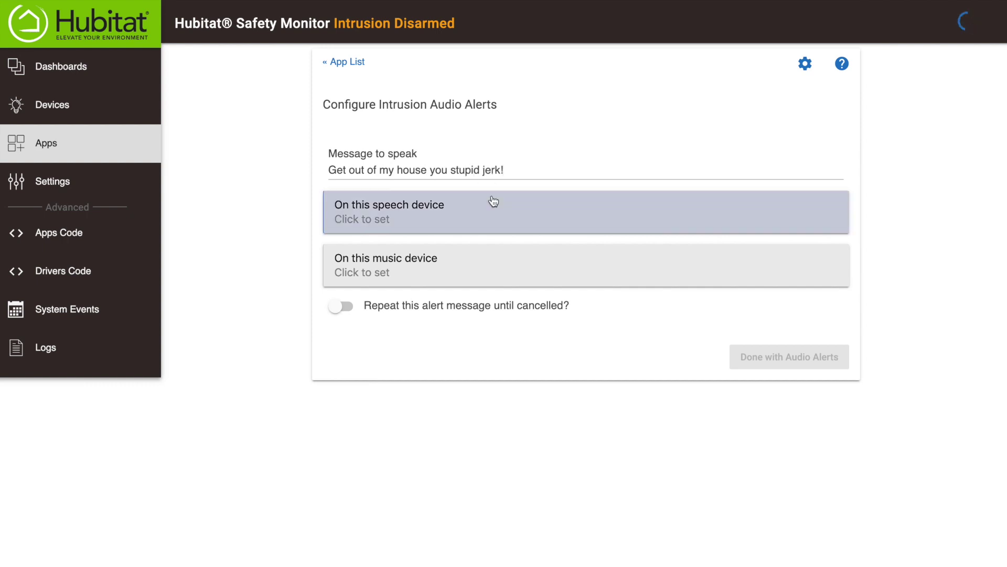
left_click(477, 219)
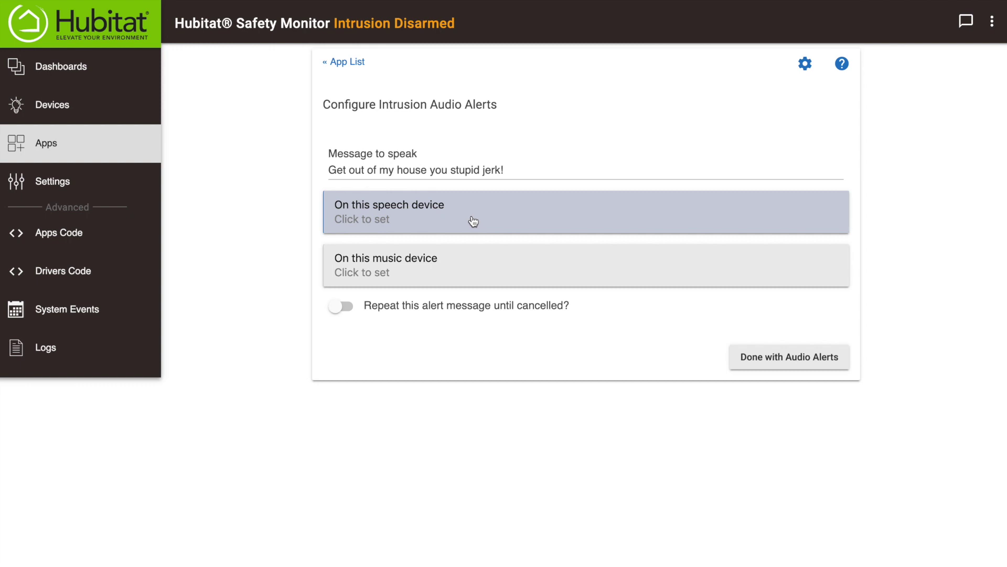
left_click(445, 225)
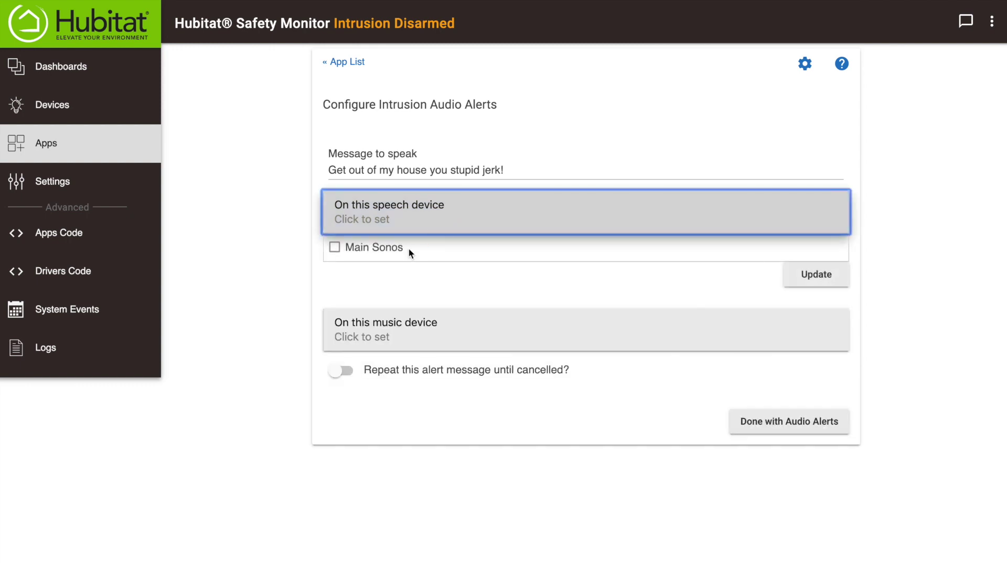
left_click(338, 248)
left_click(805, 278)
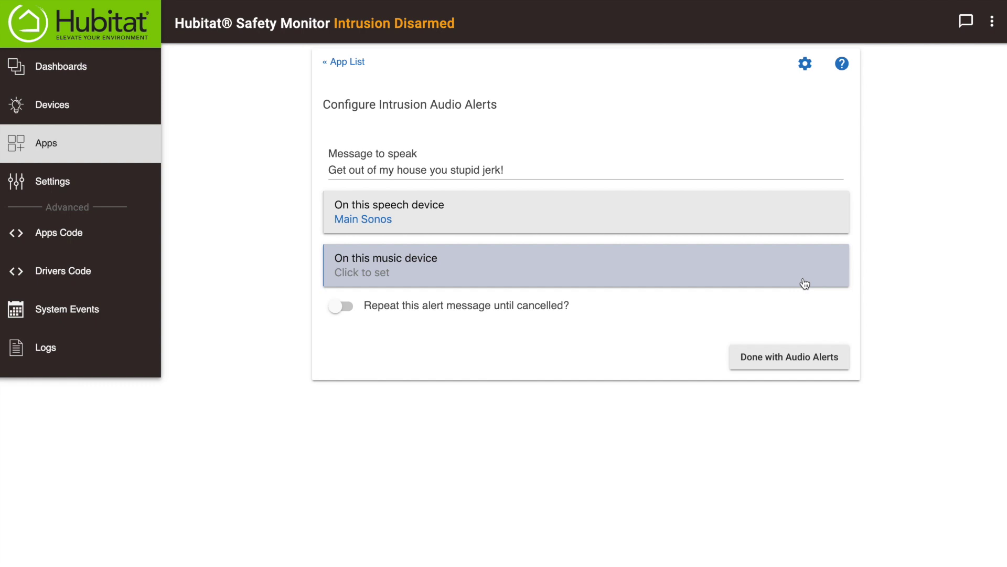
left_click(339, 308)
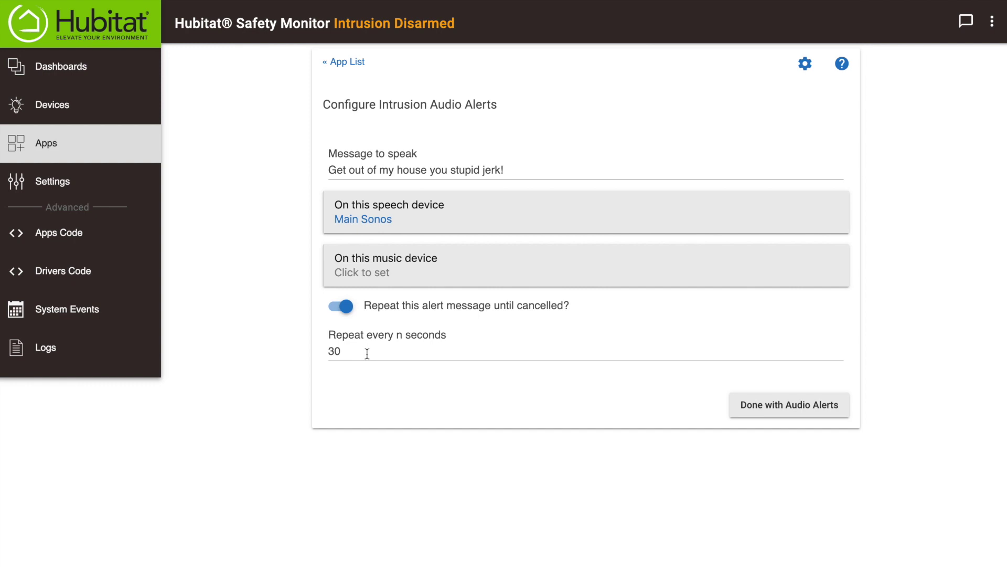
left_click(750, 405)
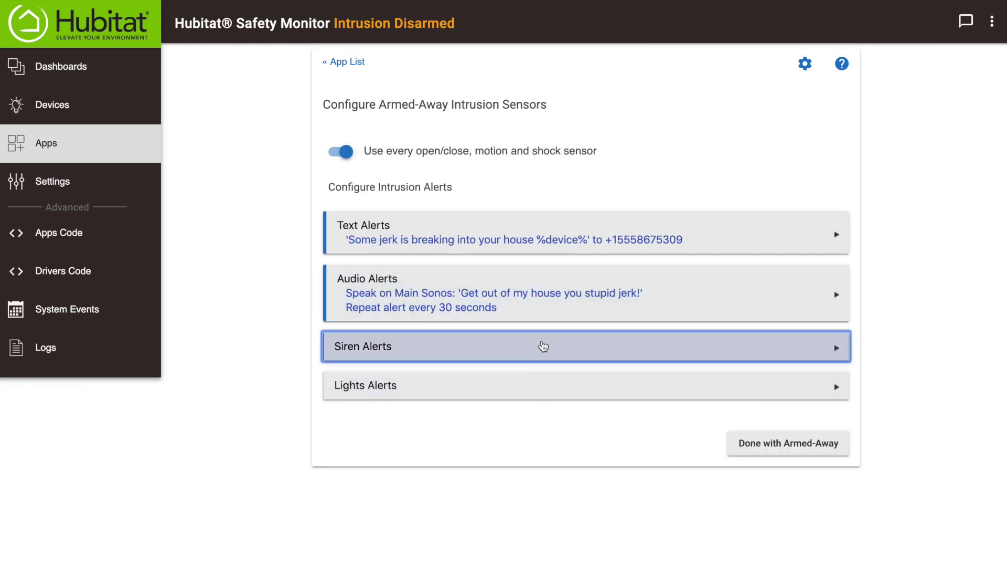
Sound the Big Siren for Armed-Away intrusion alerts
left_click(544, 346)
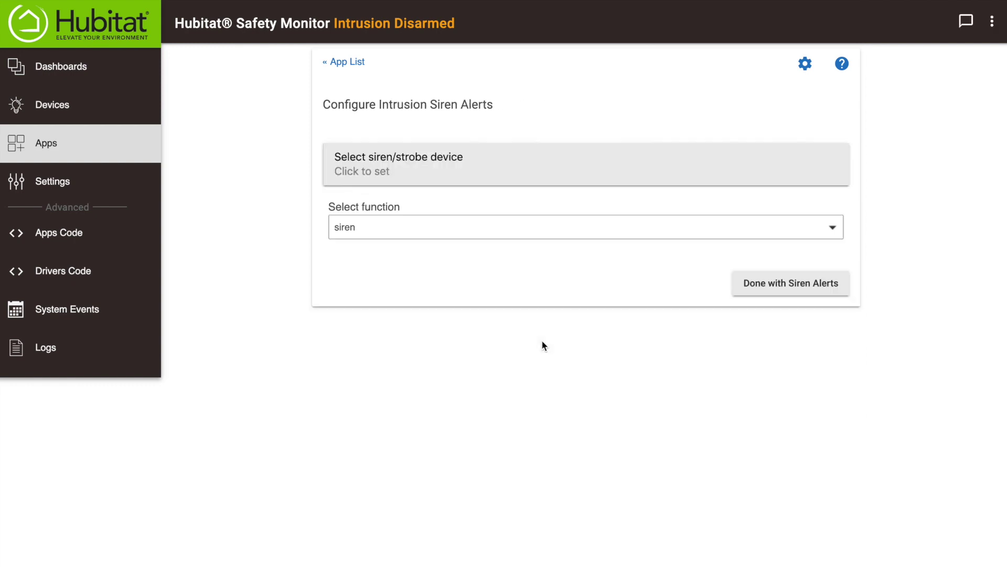
left_click(474, 181)
left_click(367, 202)
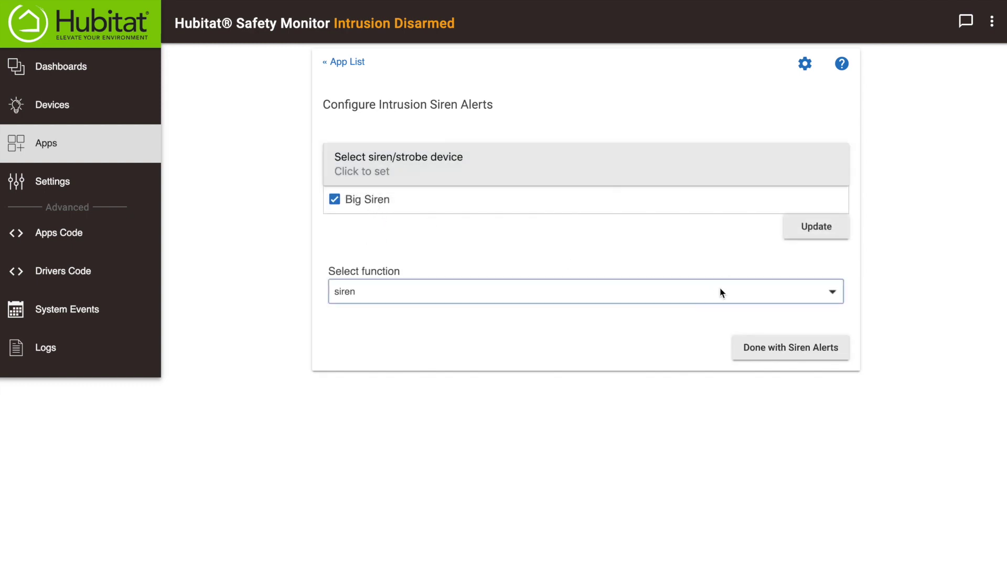
left_click(797, 231)
left_click(792, 293)
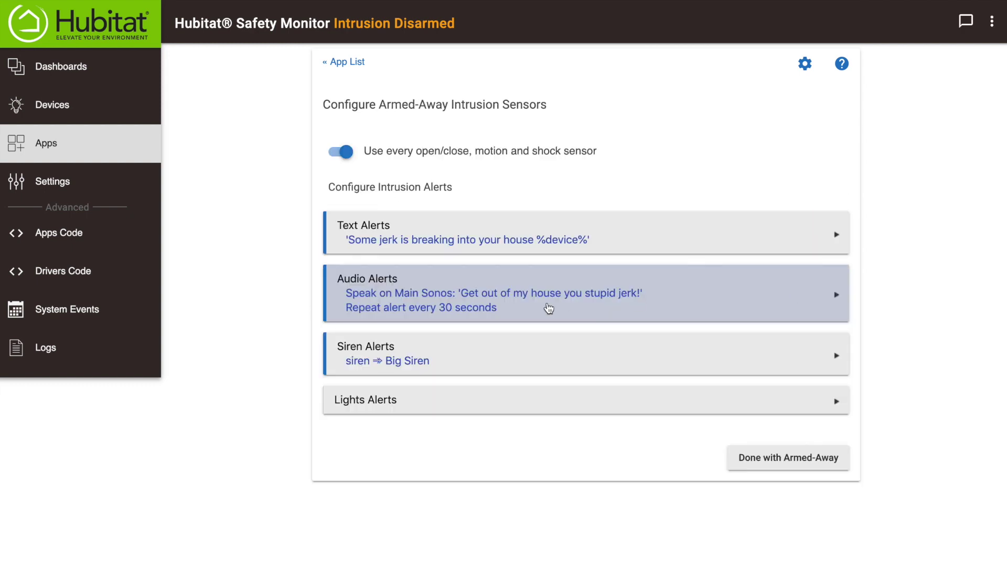
Leave light alerts unchanged and finish the Armed-Away intrusion setup
left_click(404, 412)
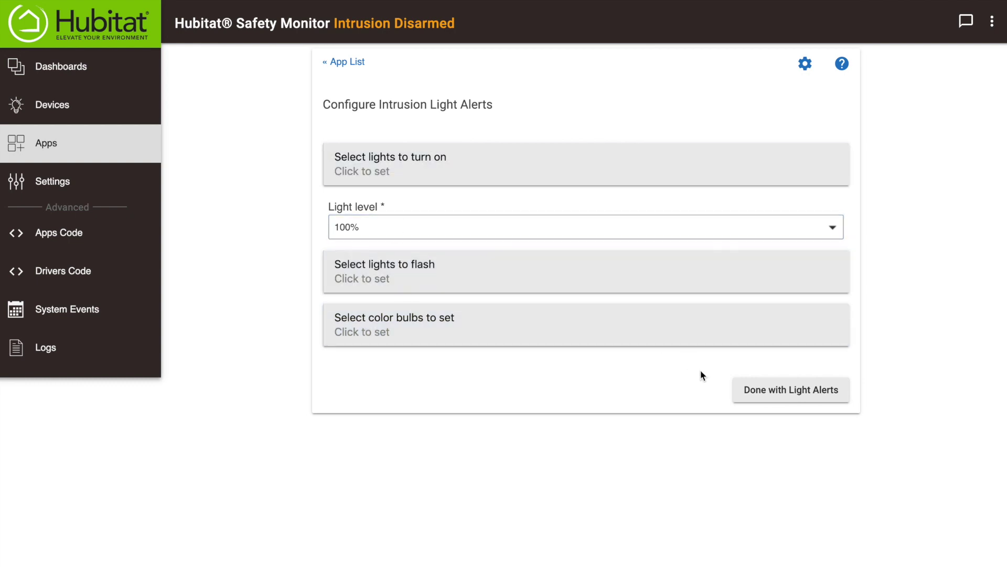
left_click(741, 391)
left_click(799, 469)
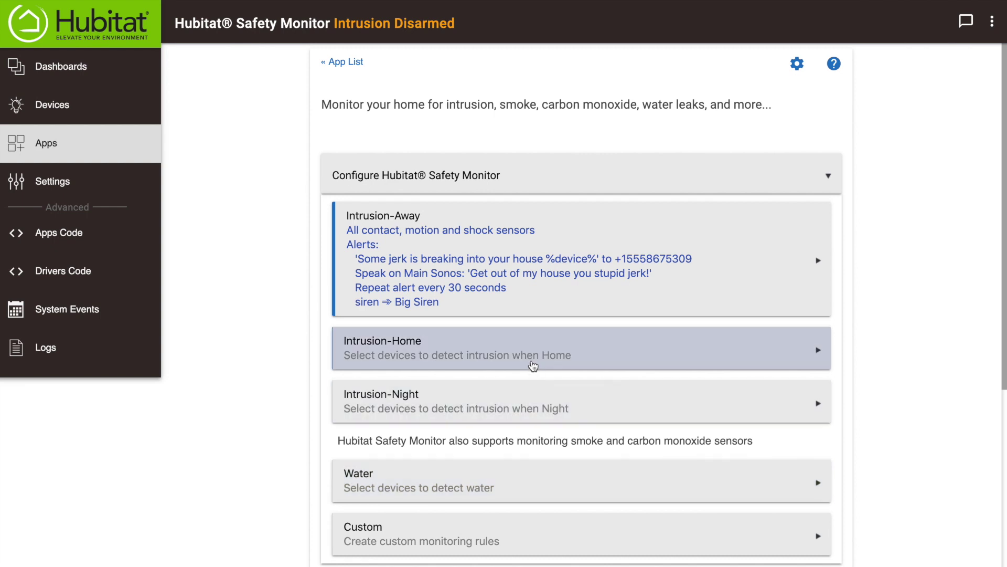
Look through the Intrusion-Home settings and leave them unconfigured
left_click(512, 362)
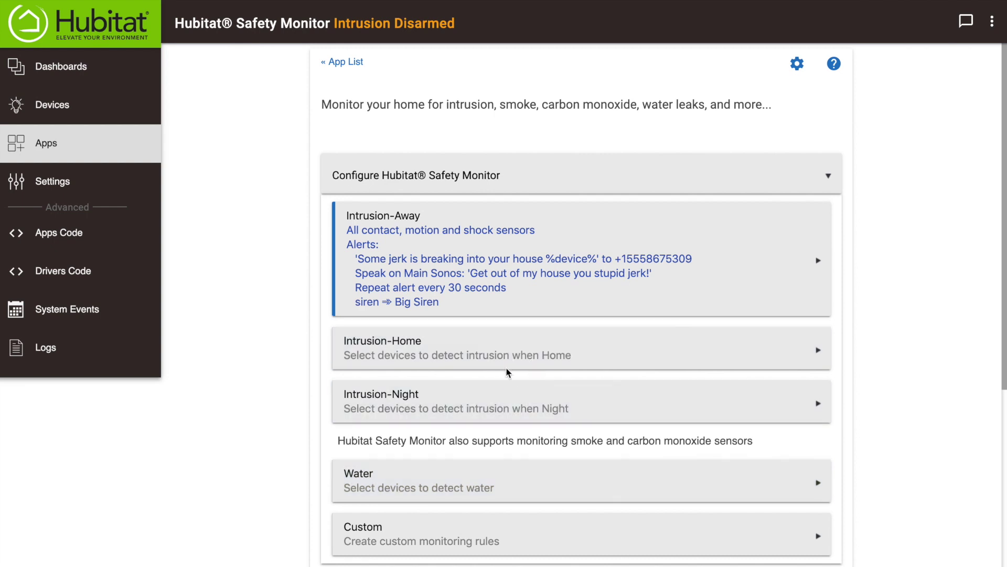
left_click(504, 352)
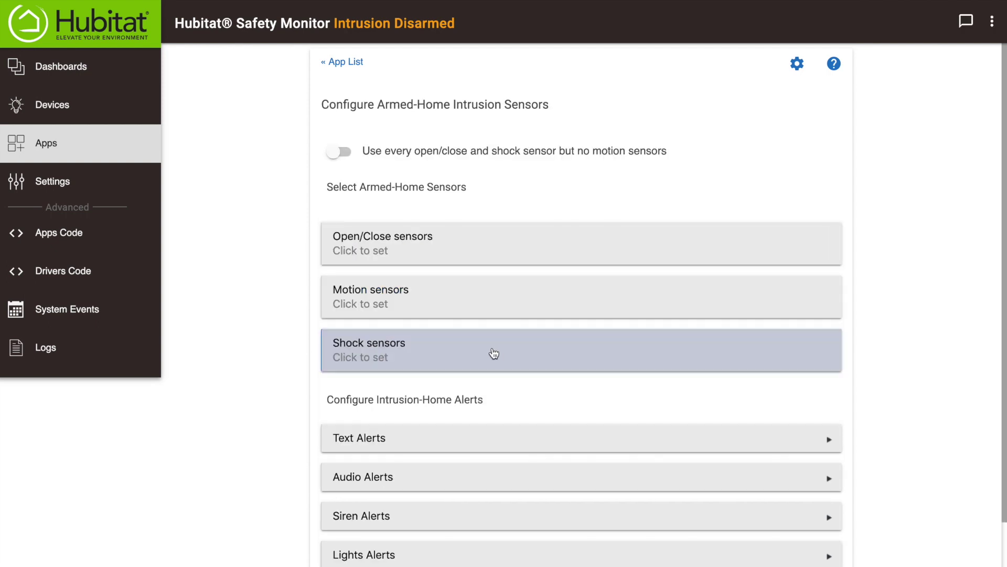
scroll(494, 354, "down", 2)
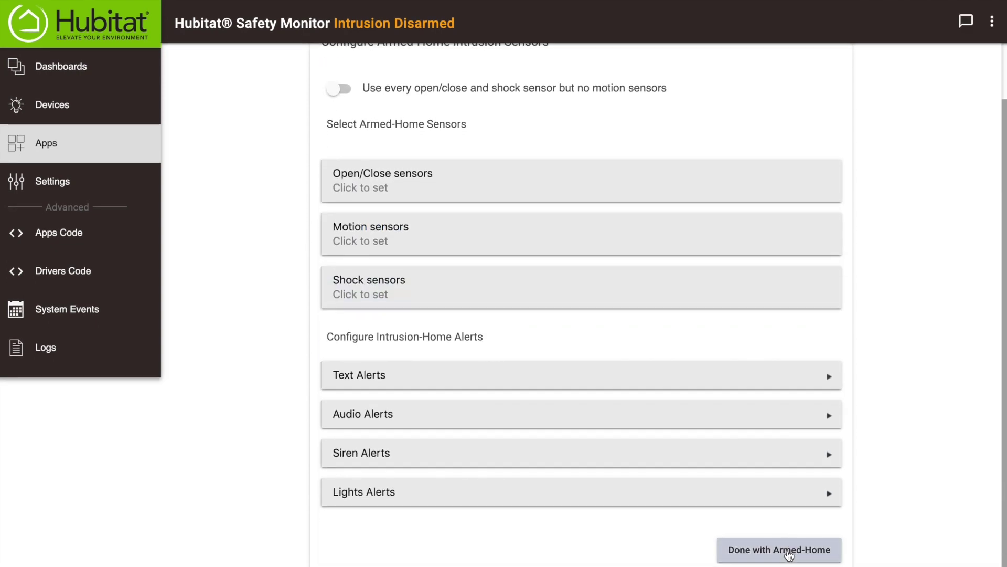
left_click(788, 552)
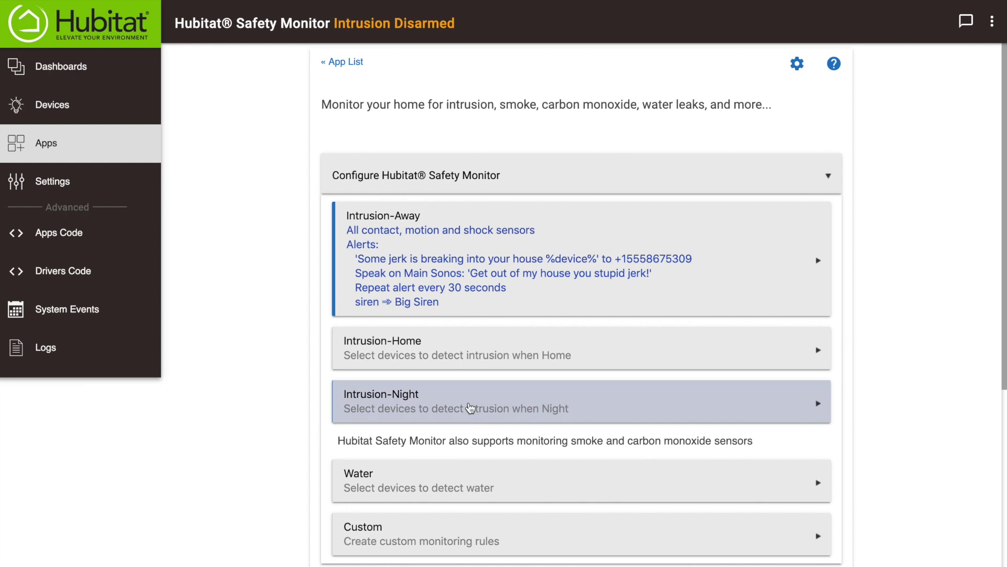
Make Intrusion-Night use all open/close and shock sensors and sound the Big Siren
left_click(471, 408)
left_click(337, 151)
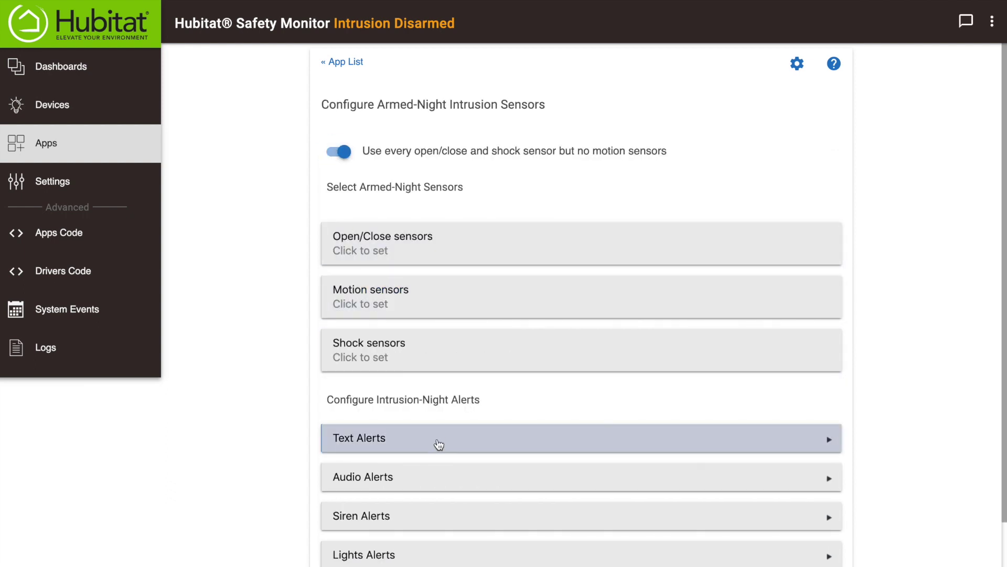
left_click(452, 517)
left_click(344, 228)
left_click(398, 164)
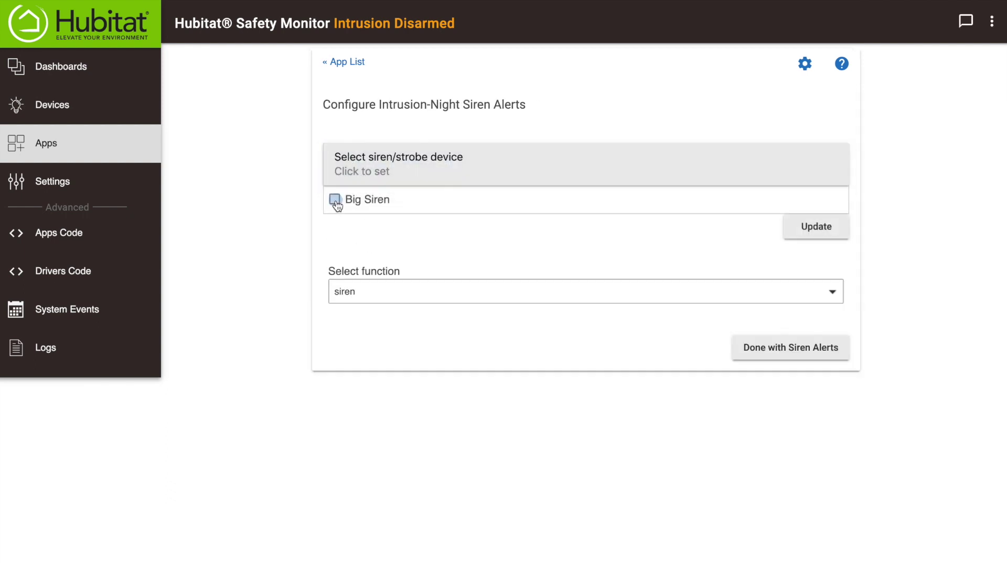
left_click(337, 200)
left_click(512, 234)
left_click(792, 283)
left_click(780, 549)
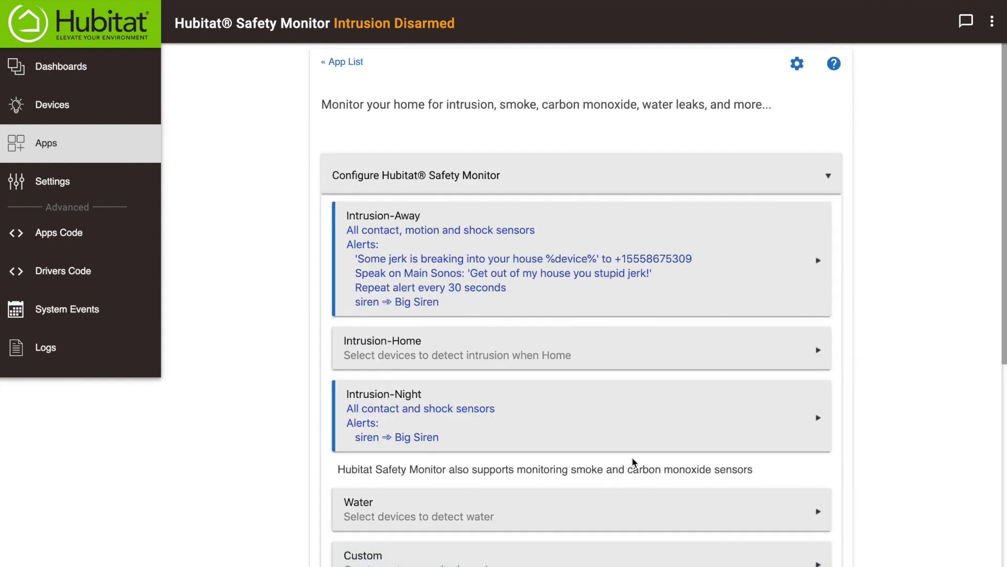
scroll(632, 462, "down", 2)
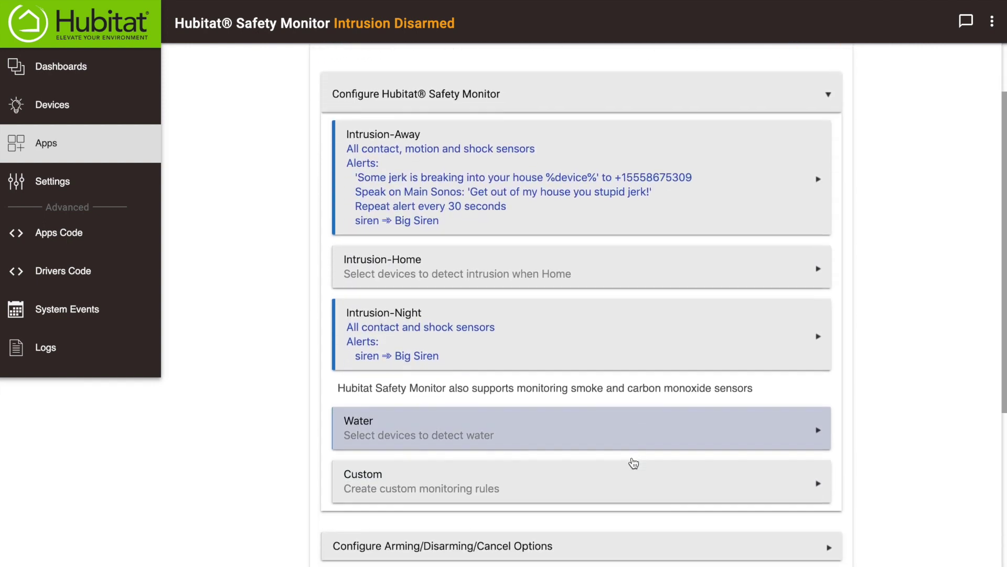
scroll(633, 463, "down", 1)
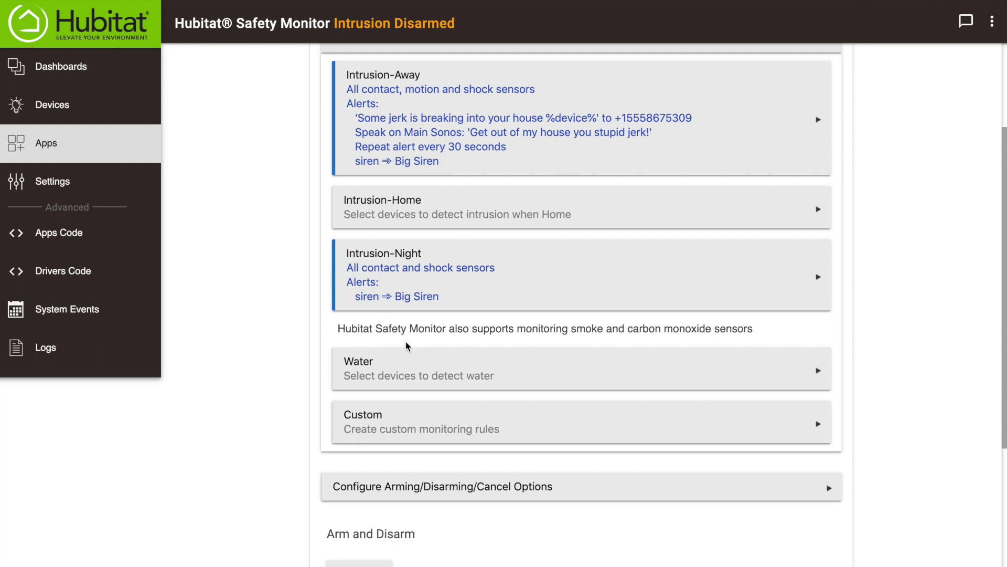
left_click(395, 384)
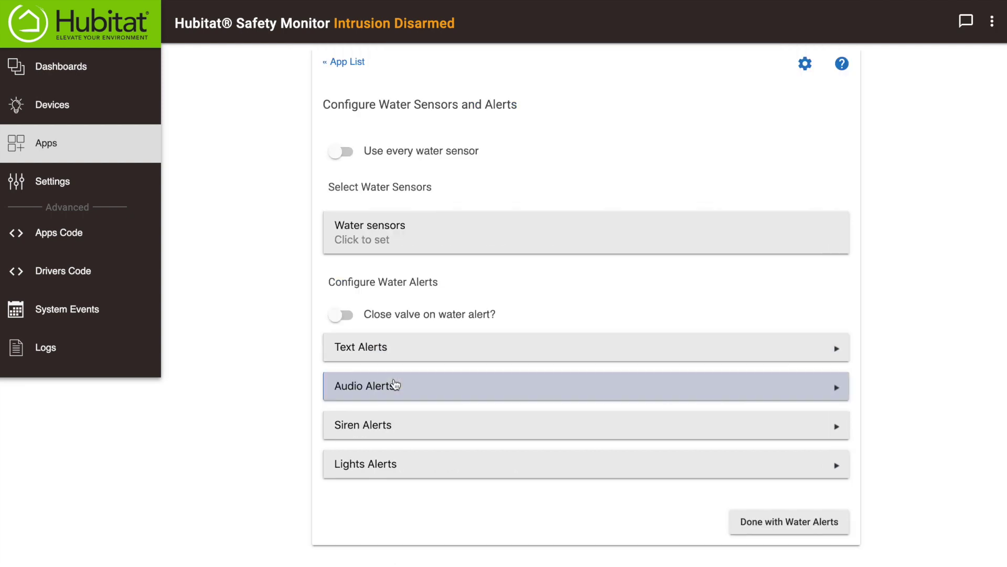
left_click(377, 226)
left_click(378, 227)
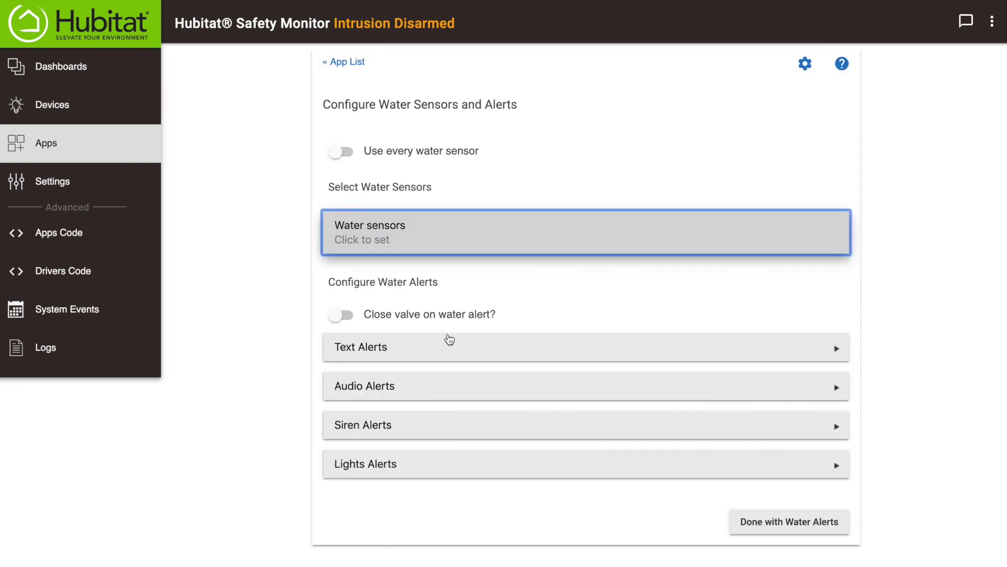
left_click(793, 522)
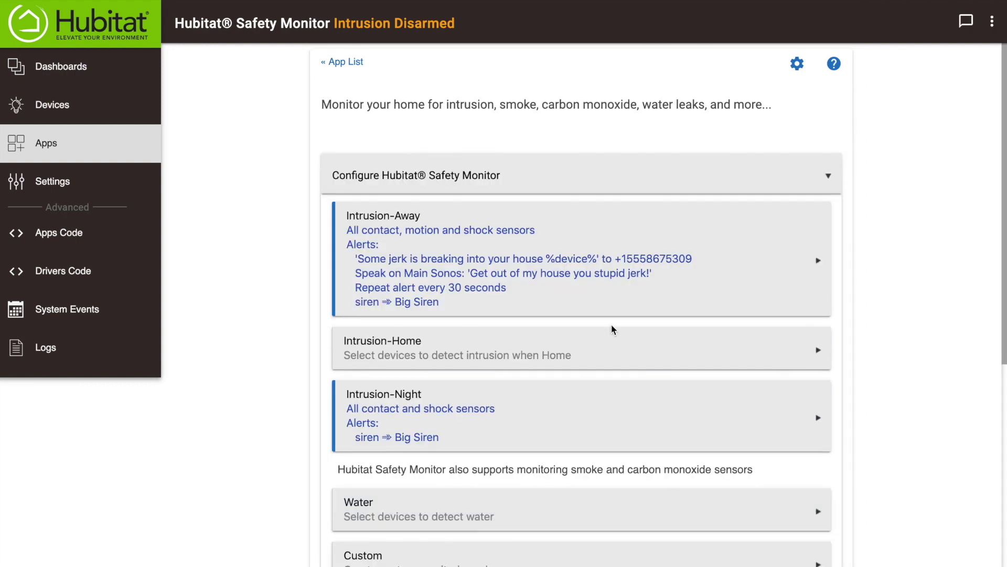
scroll(601, 411, "down", 3)
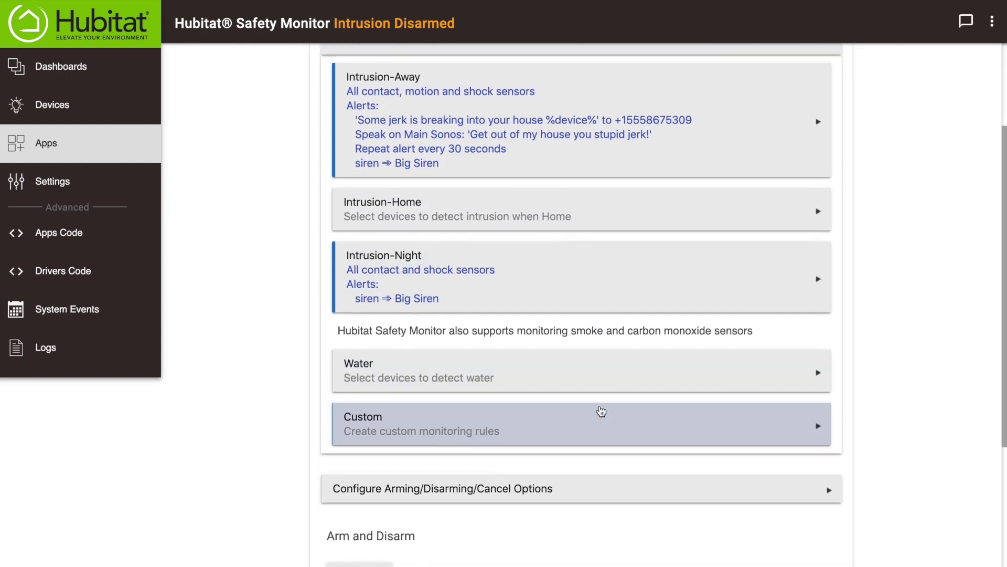
scroll(607, 455, "down", 1)
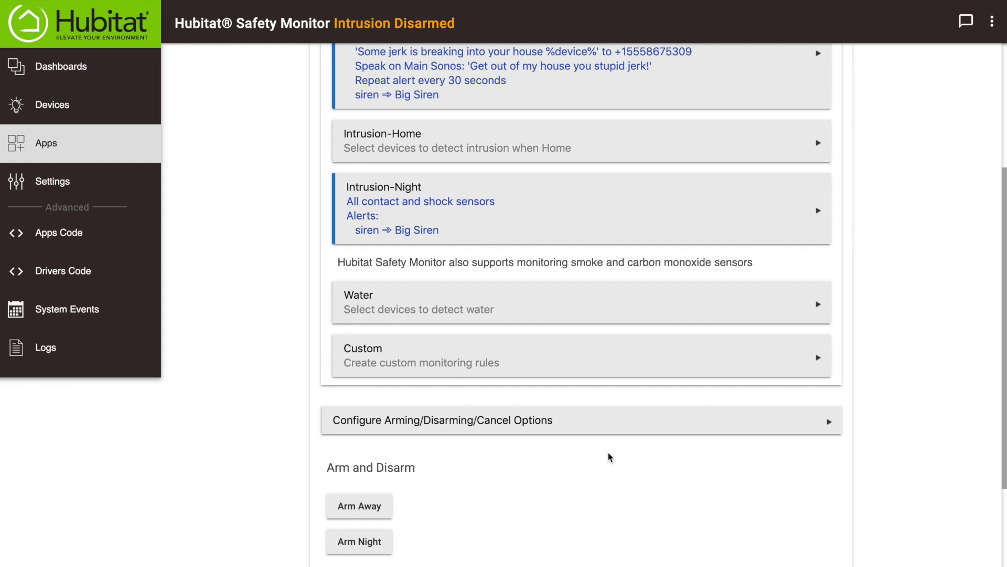
Arm Away when the mode becomes Away and arm Night in Sleepy Time
left_click(546, 425)
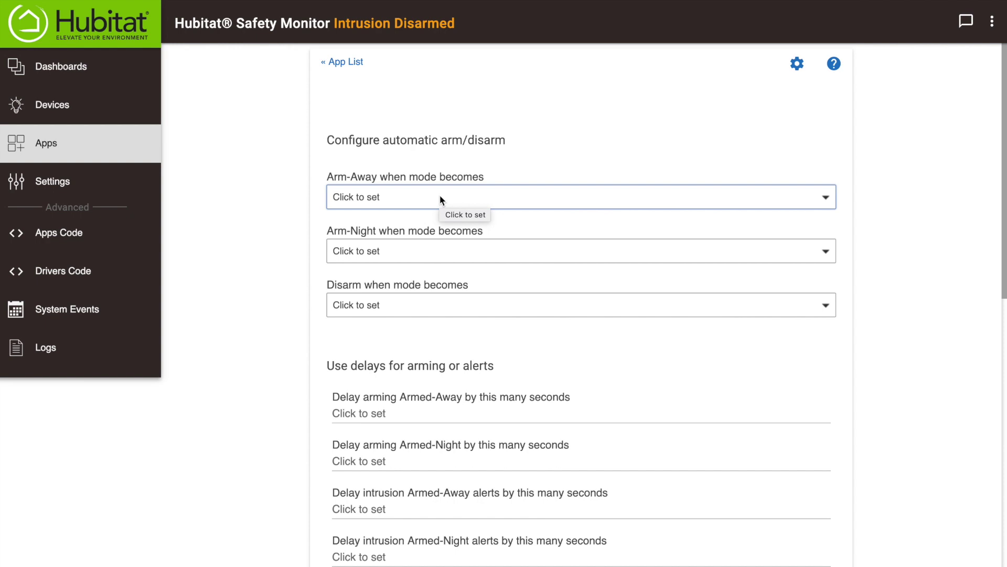
left_click(440, 200)
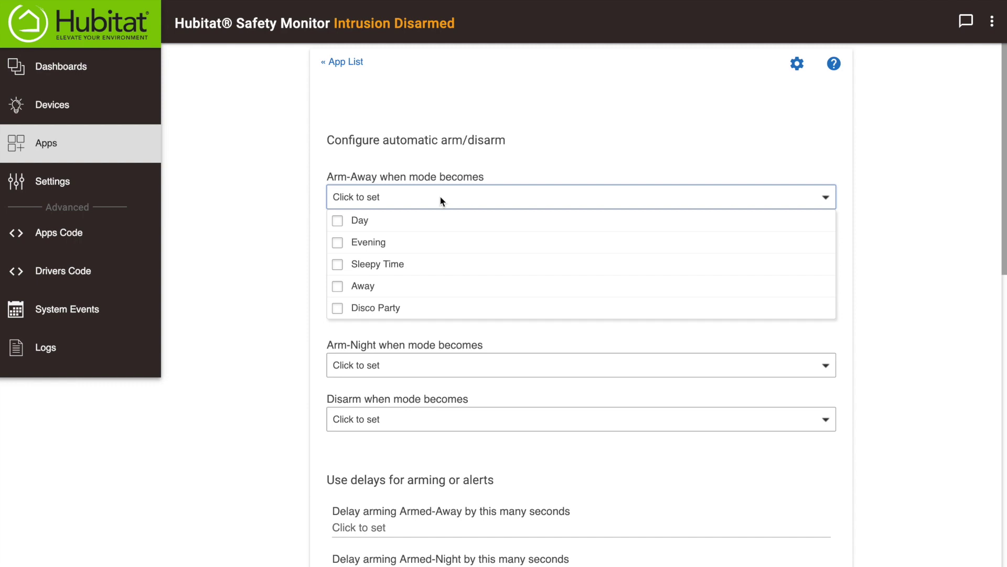
left_click(338, 288)
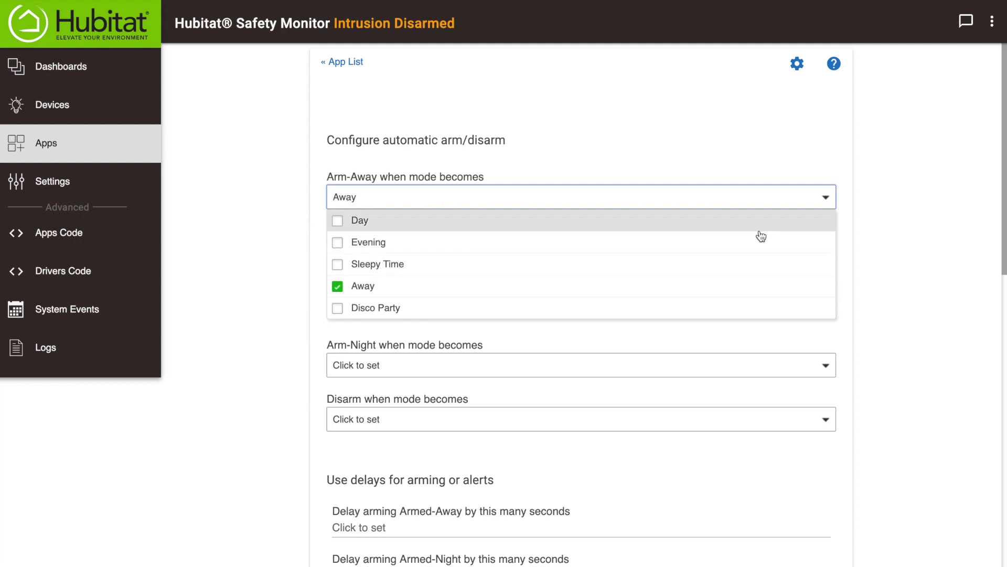
left_click(855, 274)
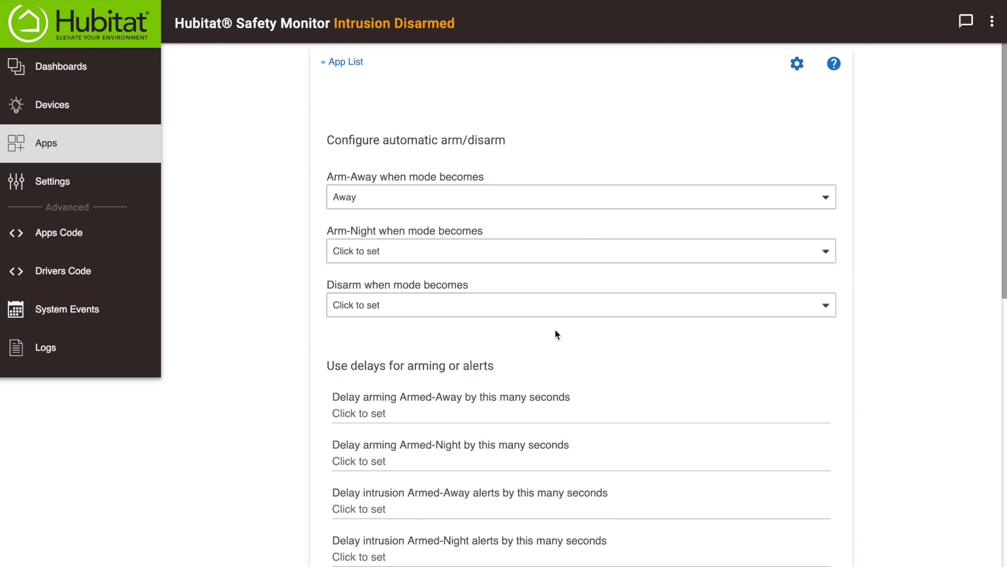
left_click(491, 254)
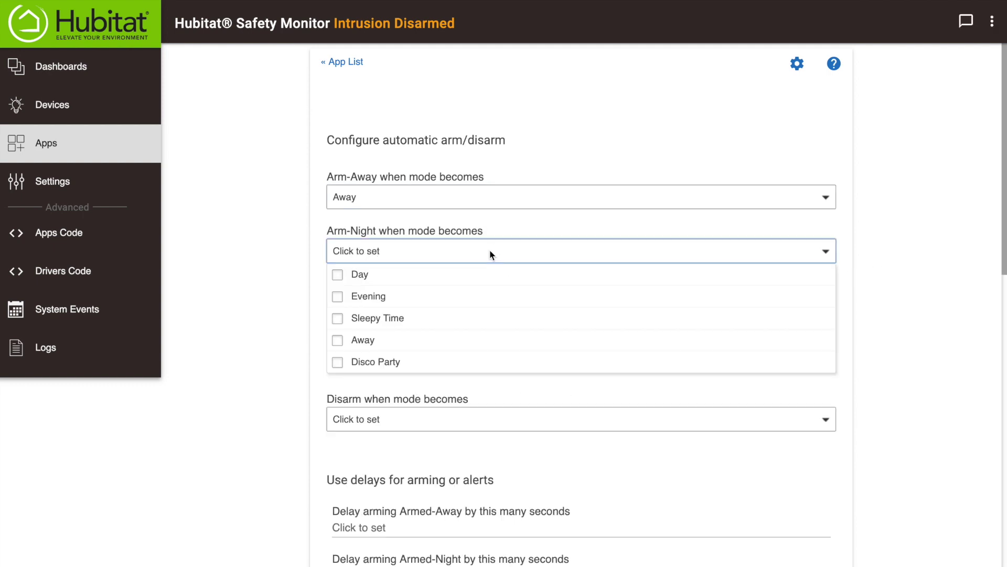
left_click(338, 320)
left_click(320, 324)
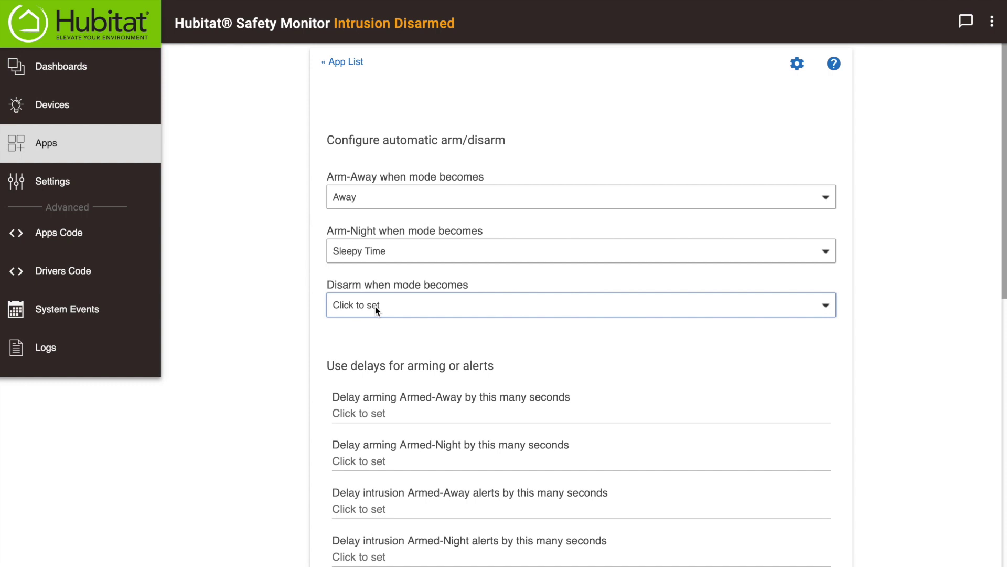
Disarm when the mode becomes Day, Evening or Disco Party
left_click(407, 307)
left_click(338, 330)
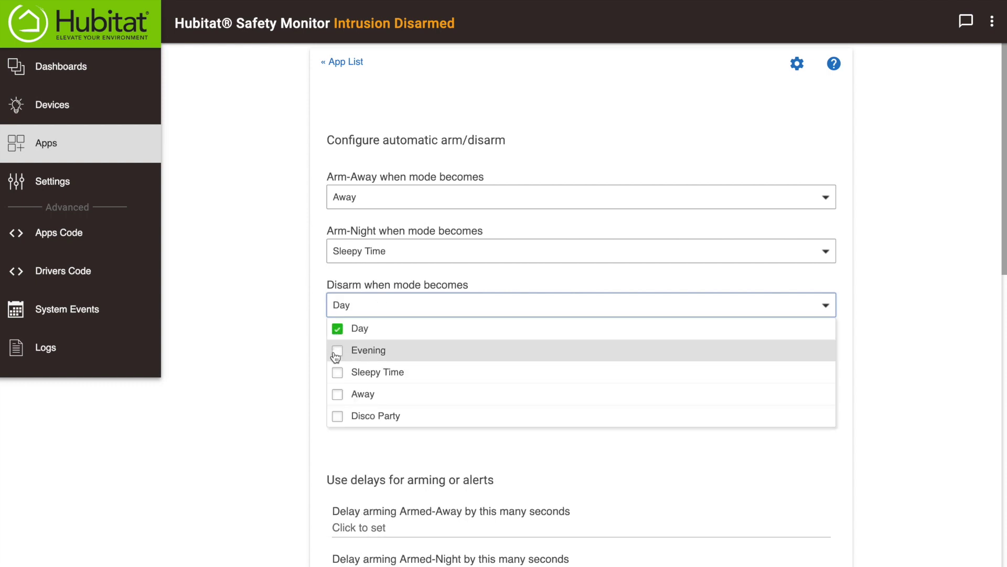
left_click(338, 351)
left_click(339, 396)
left_click(338, 398)
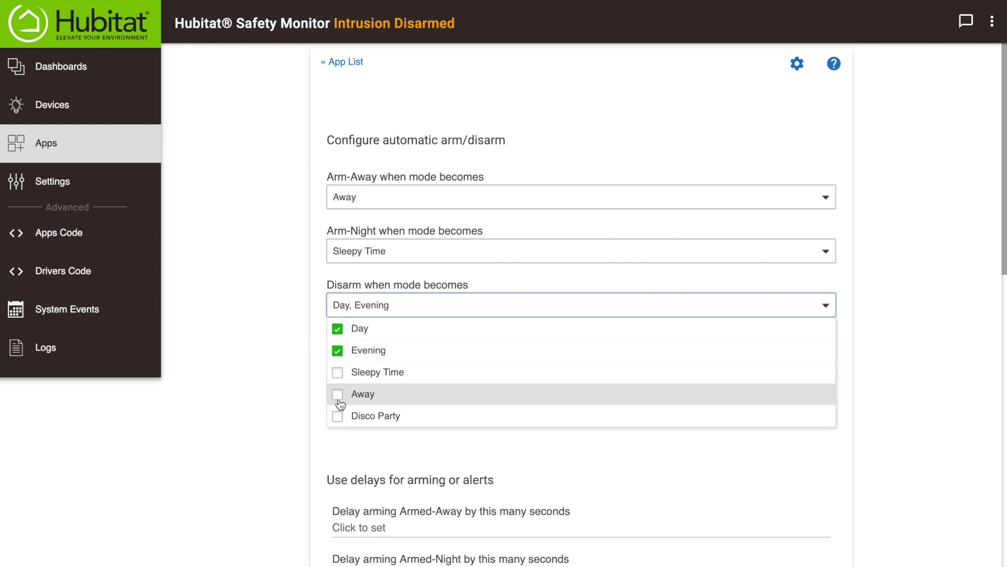
left_click(337, 417)
left_click(338, 445)
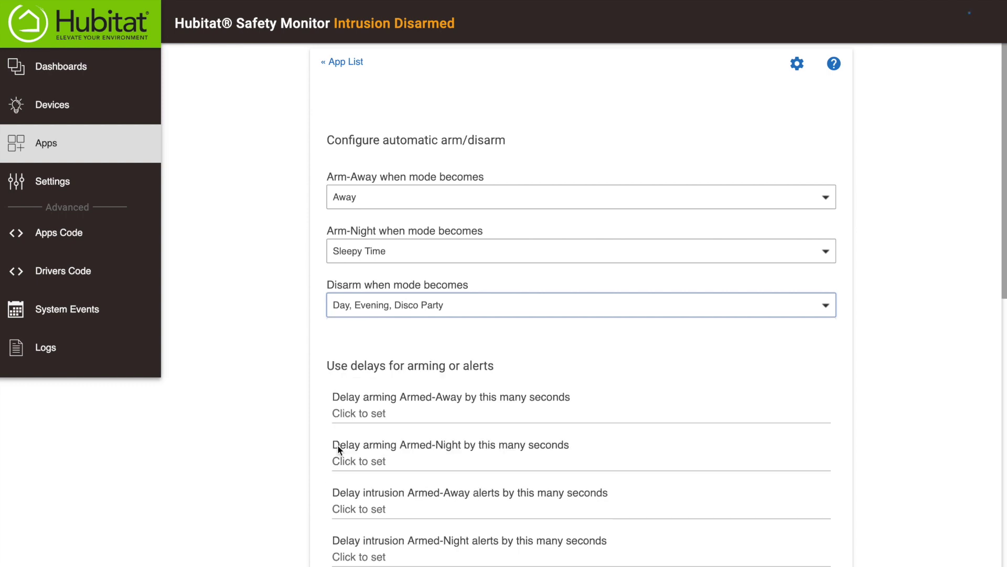
Enter 30 seconds for both the Armed-Away arming delay and the Armed-Away intrusion alert delay
scroll(405, 422, "down", 1)
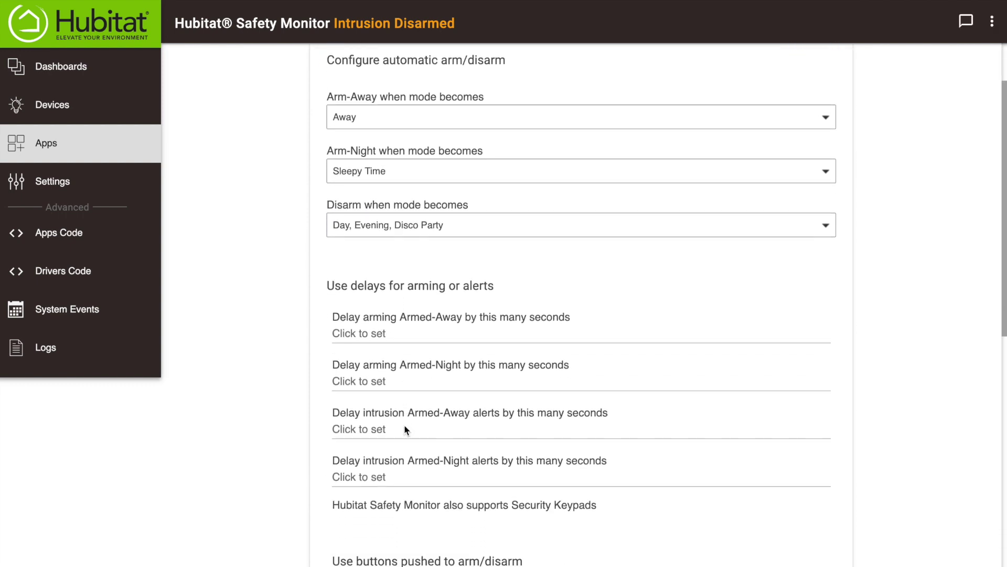
scroll(405, 425, "down", 1)
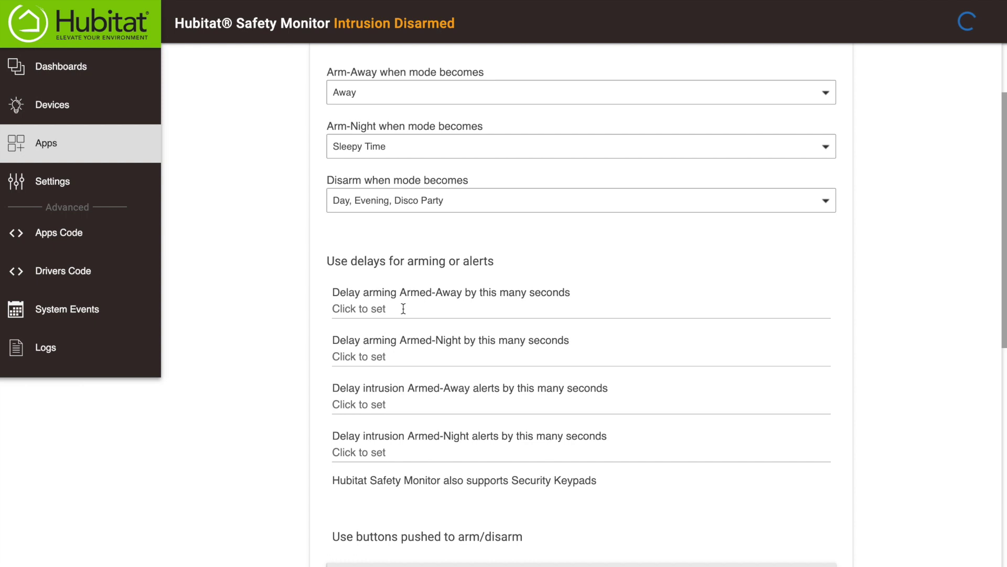
type("30")
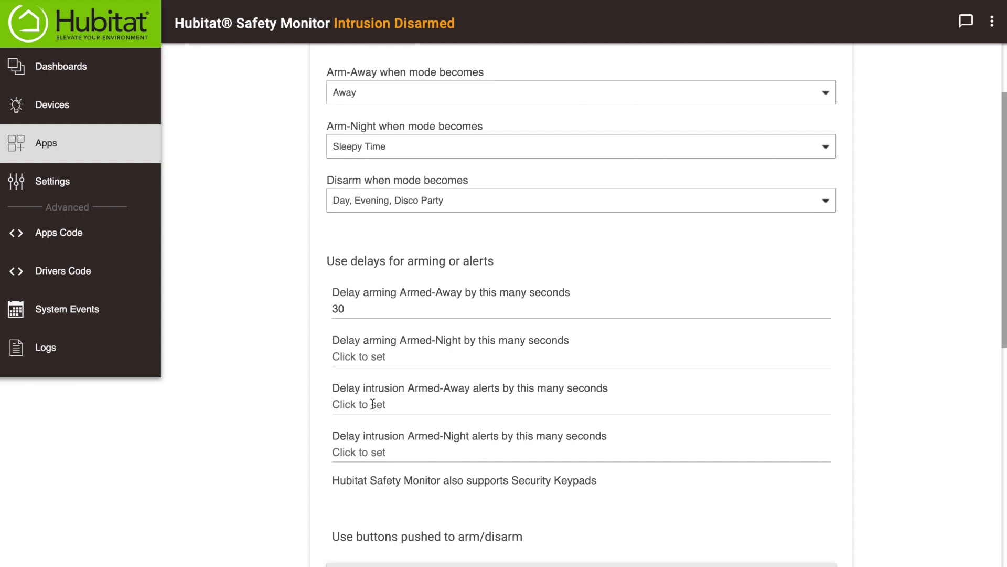
left_click(373, 404)
type("30")
scroll(383, 413, "down", 1)
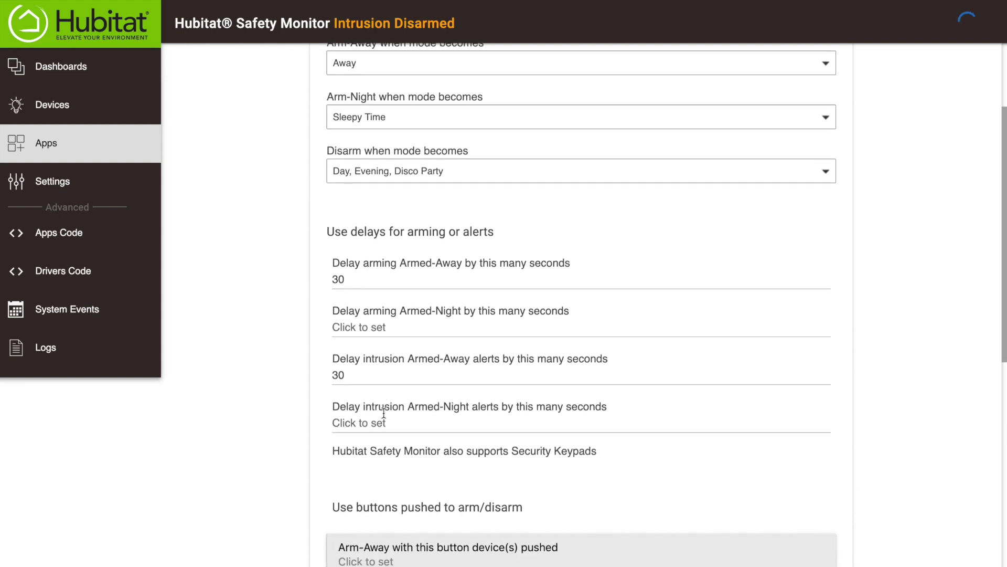
Arm Away with button 1 of the pico 2 device
scroll(384, 412, "down", 5)
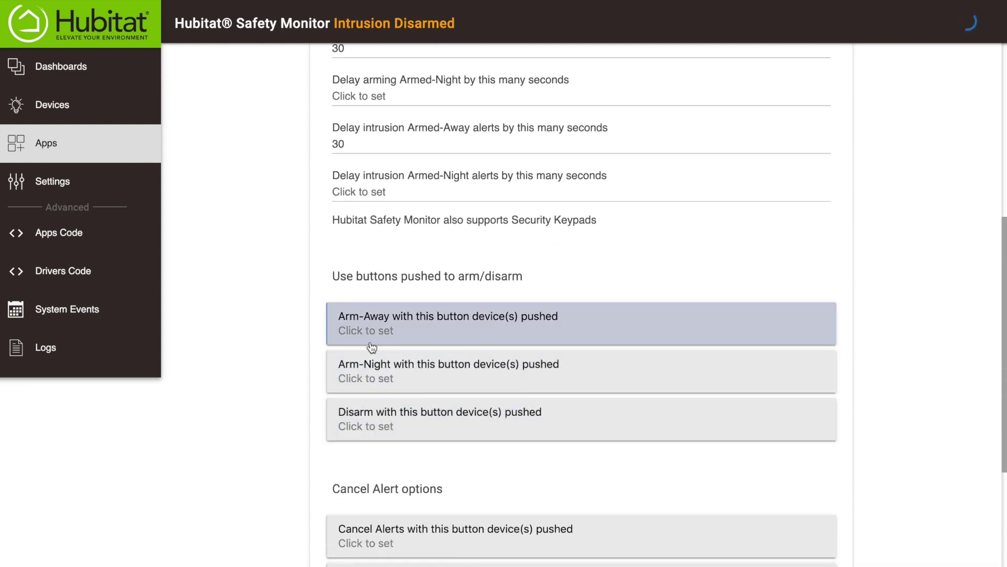
left_click(371, 345)
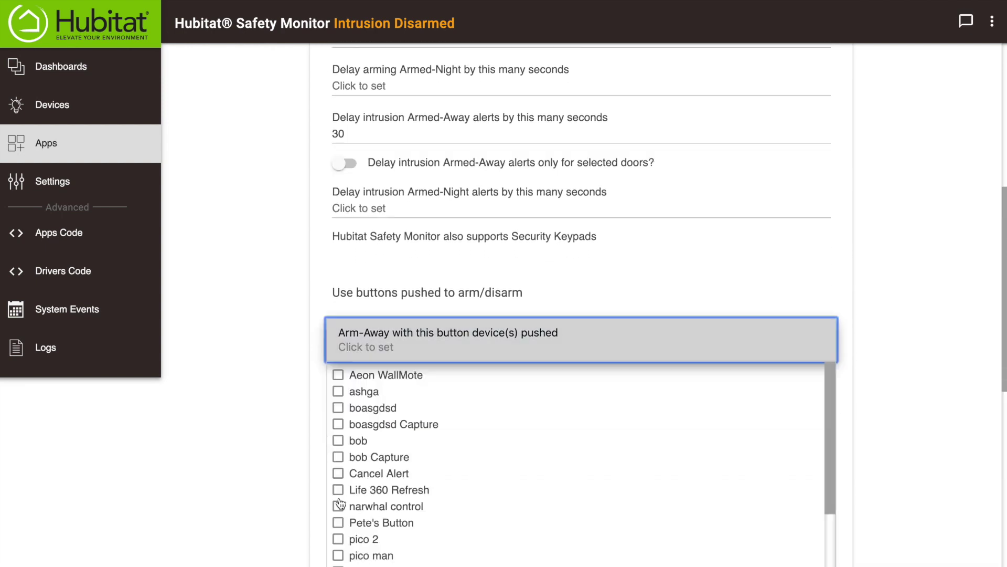
left_click(338, 548)
scroll(340, 491, "down", 1)
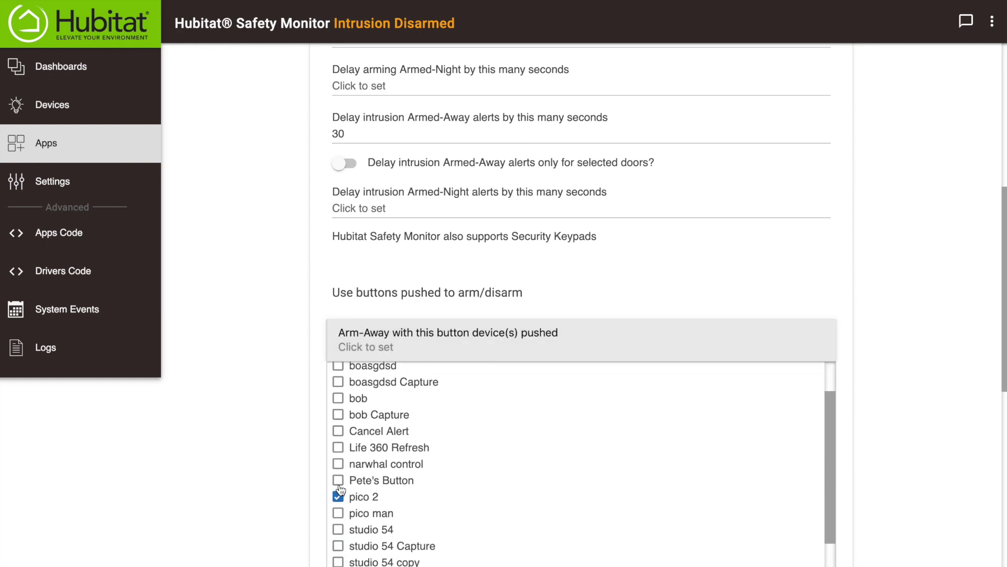
scroll(434, 439, "down", 1)
scroll(799, 368, "down", 5)
left_click(799, 283)
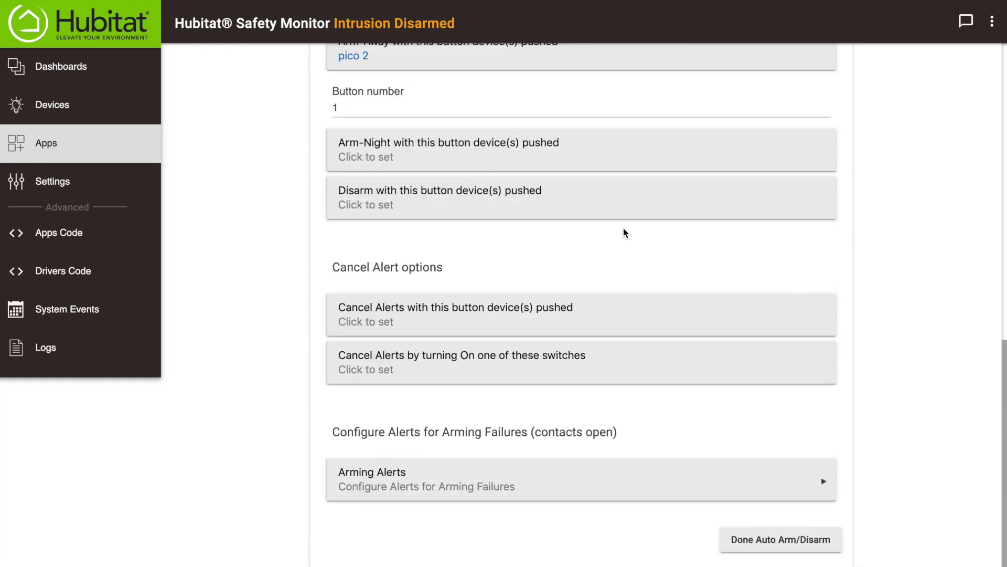
scroll(623, 233, "up", 2)
Arm Night with pico man button 2
left_click(489, 225)
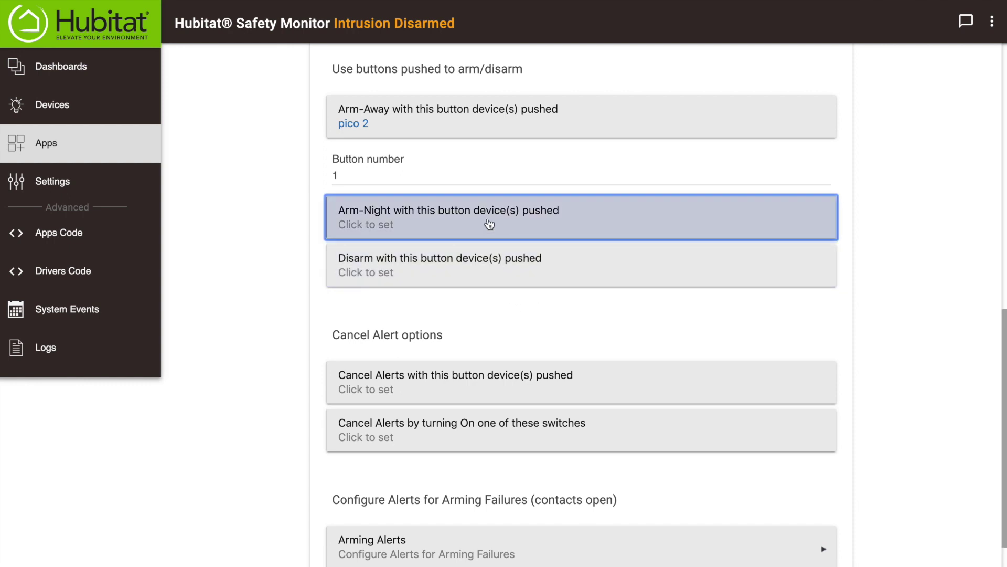
scroll(362, 447, "down", 1)
left_click(338, 474)
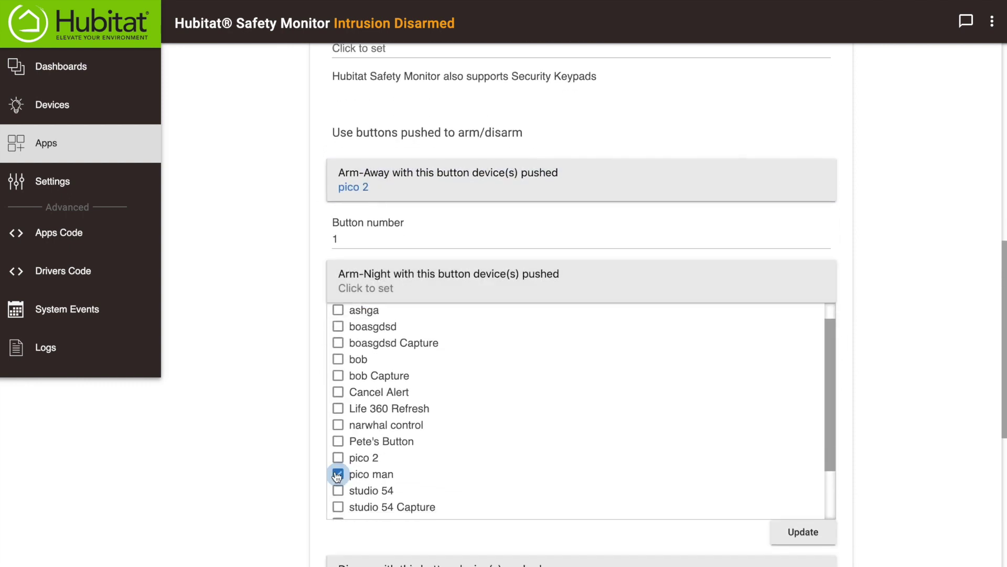
left_click(803, 532)
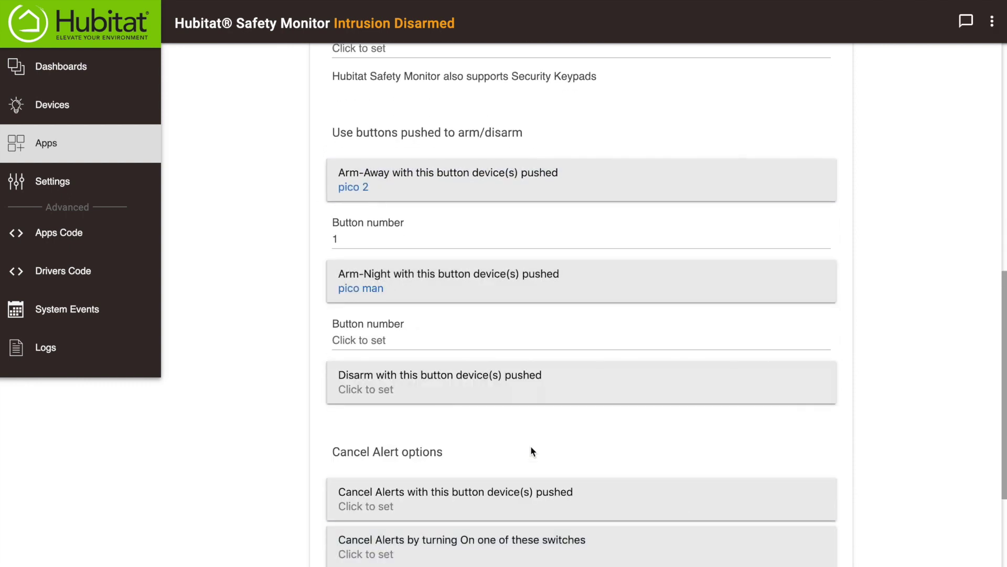
left_click(414, 342)
type("2")
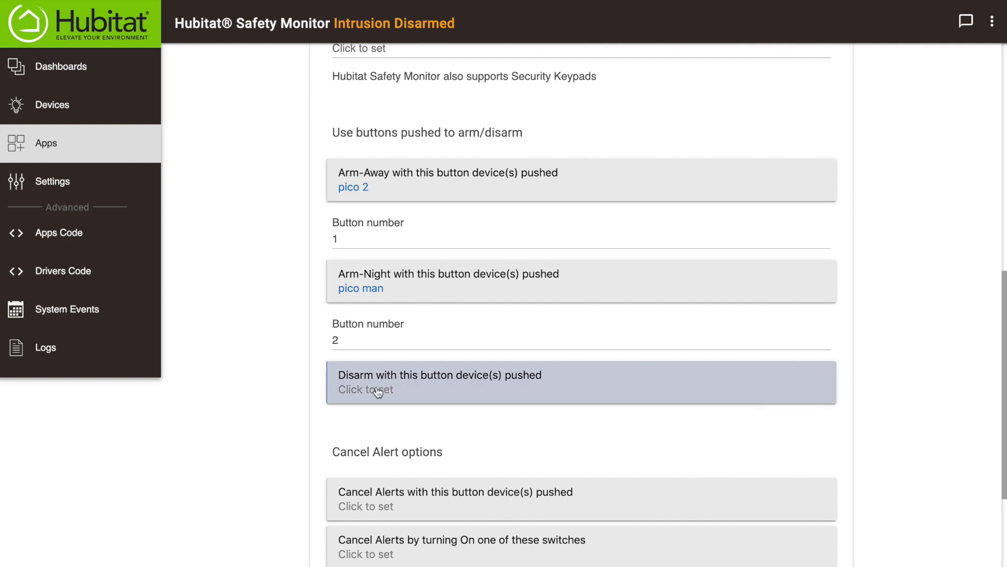
Disarm with pico man button 3
left_click(377, 393)
scroll(363, 457, "down", 2)
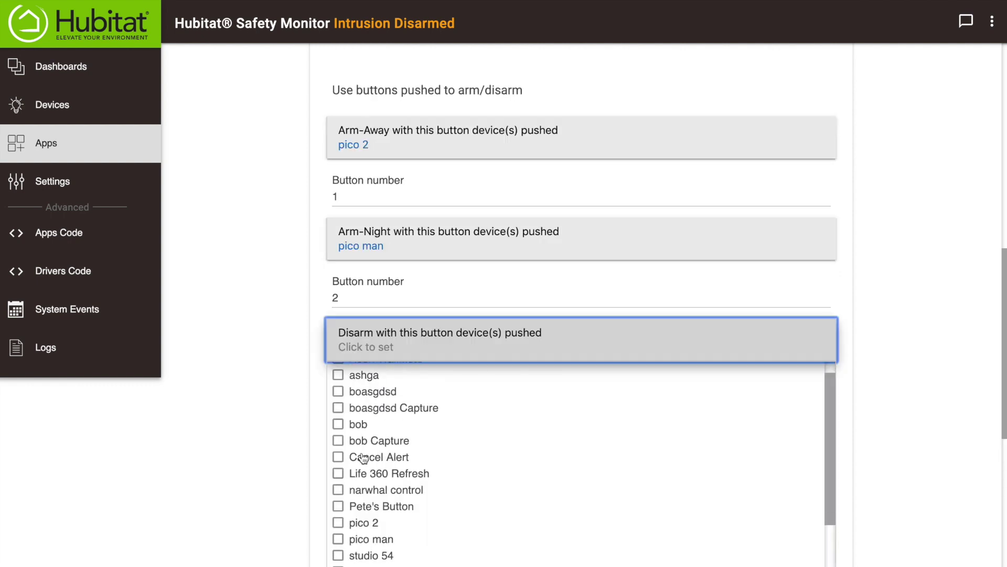
scroll(363, 458, "down", 2)
left_click(339, 466)
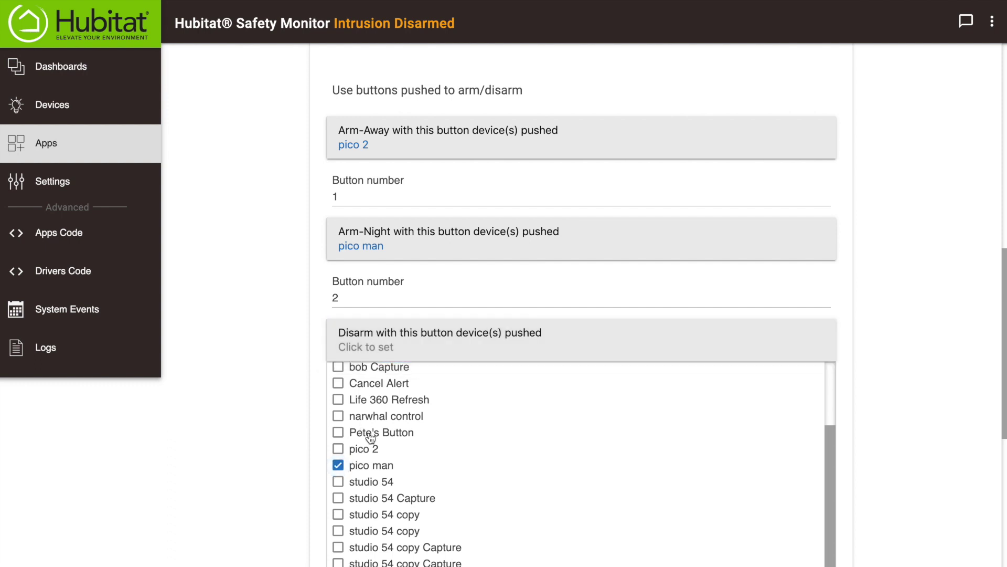
scroll(776, 417, "down", 3)
left_click(800, 450)
left_click(389, 261)
type("3")
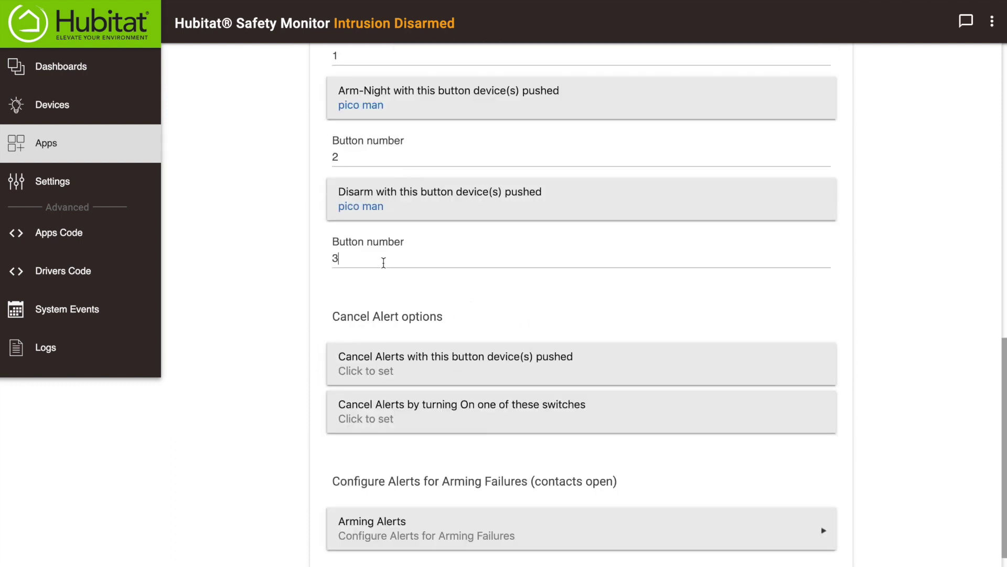
Cancel alerts by pushing button 1 on the Cancel Alert device
left_click(400, 372)
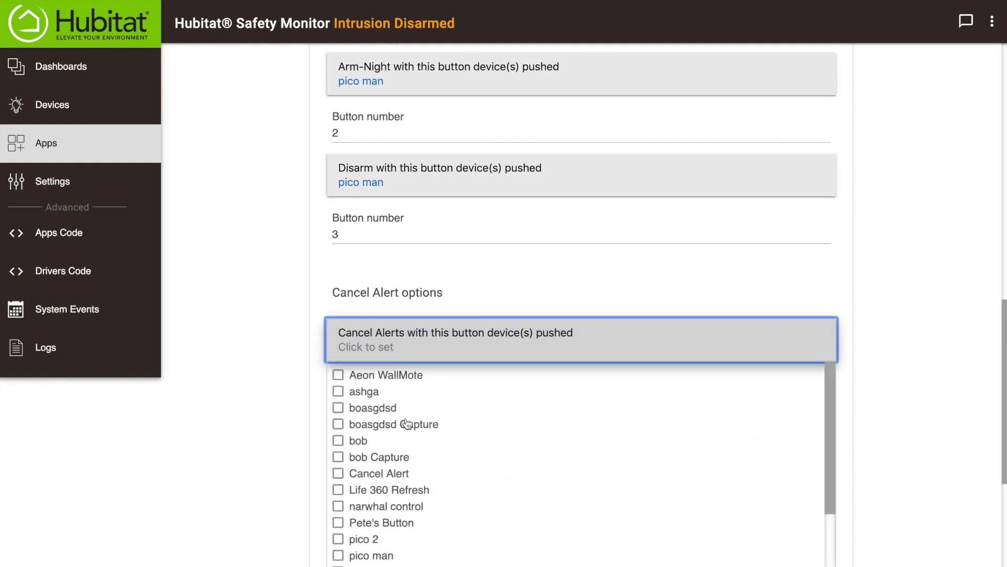
scroll(407, 420, "down", 3)
scroll(407, 423, "down", 1)
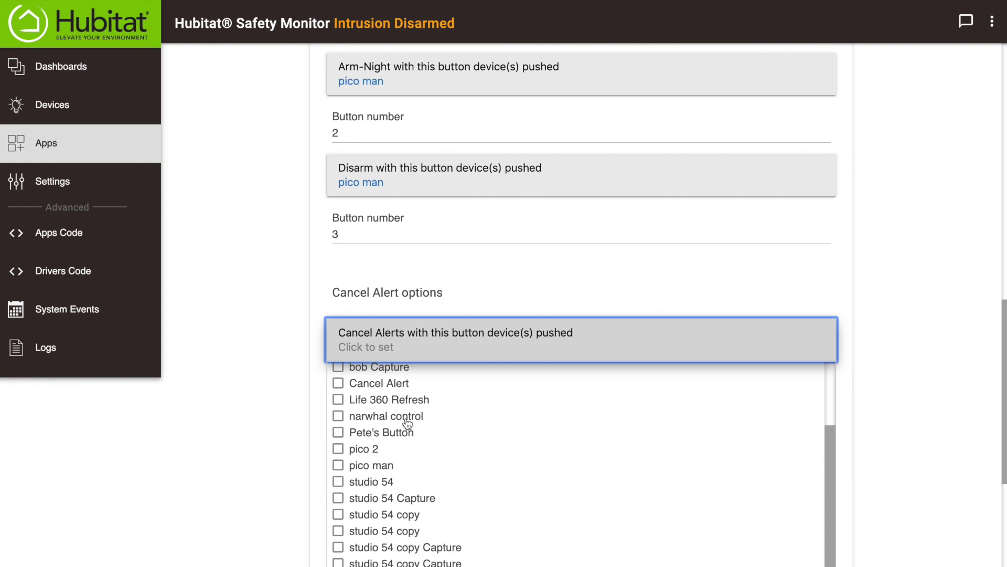
scroll(408, 423, "up", 3)
left_click(338, 432)
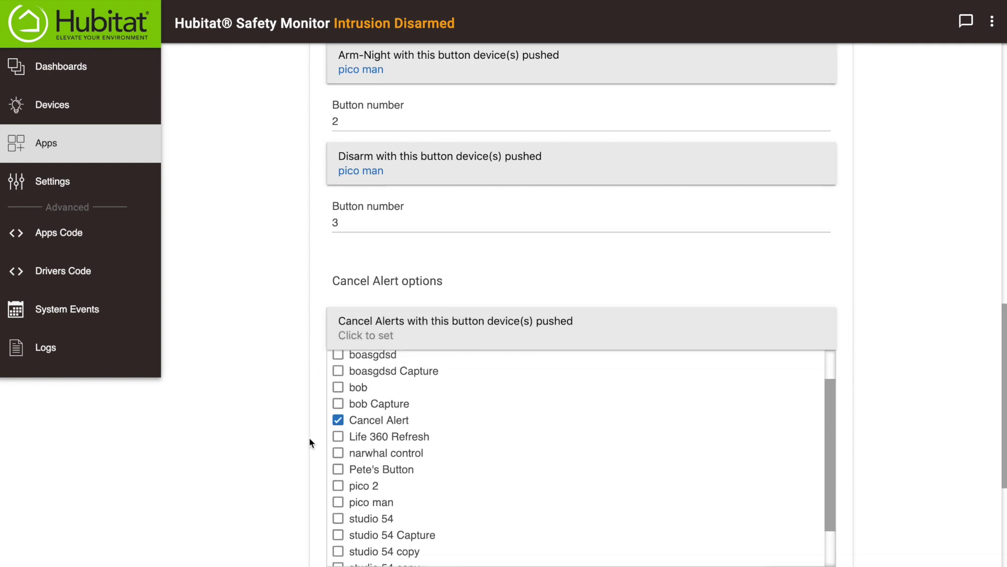
scroll(310, 444, "down", 3)
left_click(796, 435)
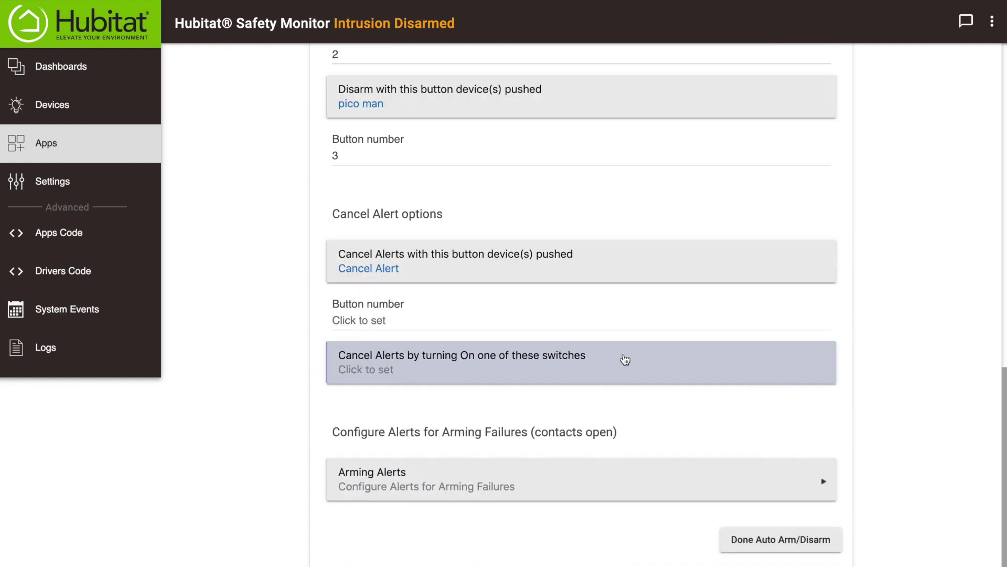
left_click(519, 320)
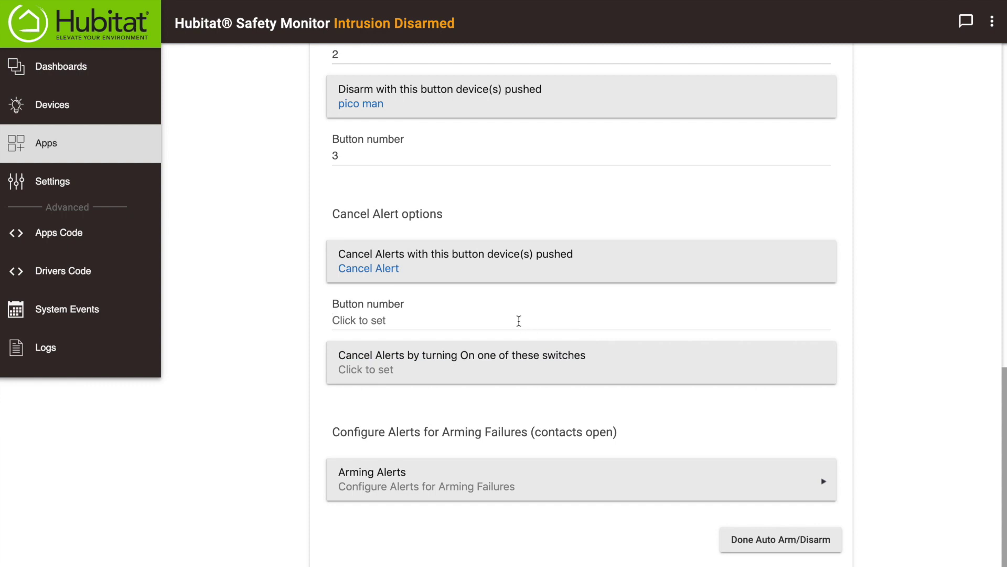
type("1")
Make arming-failure light alerts flash the kitchen light
left_click(414, 483)
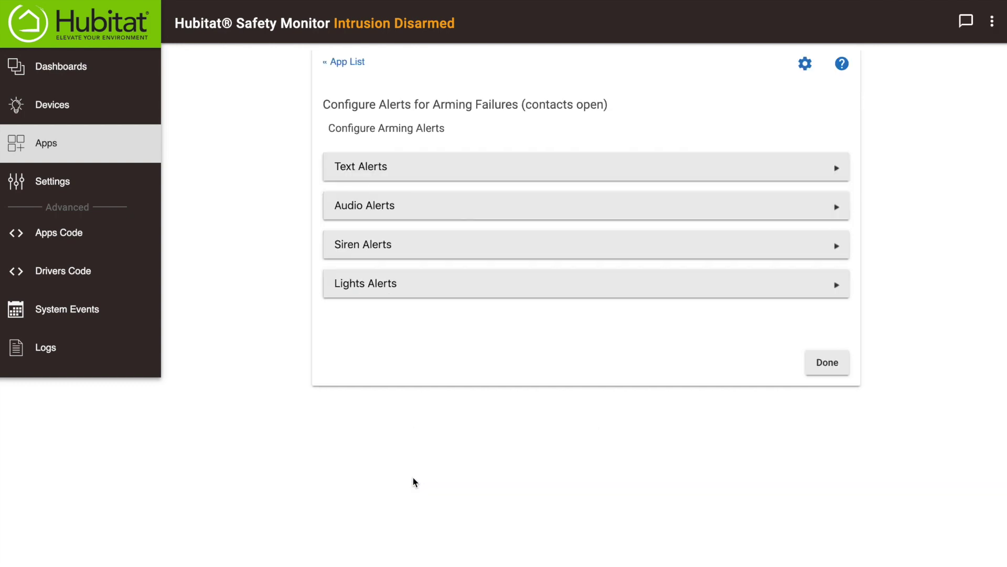
left_click(404, 283)
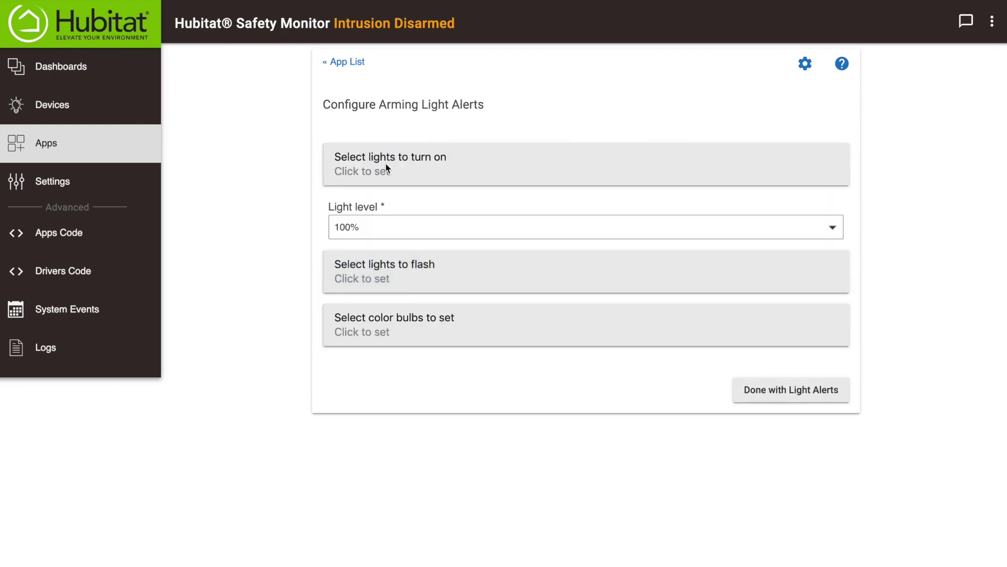
left_click(399, 268)
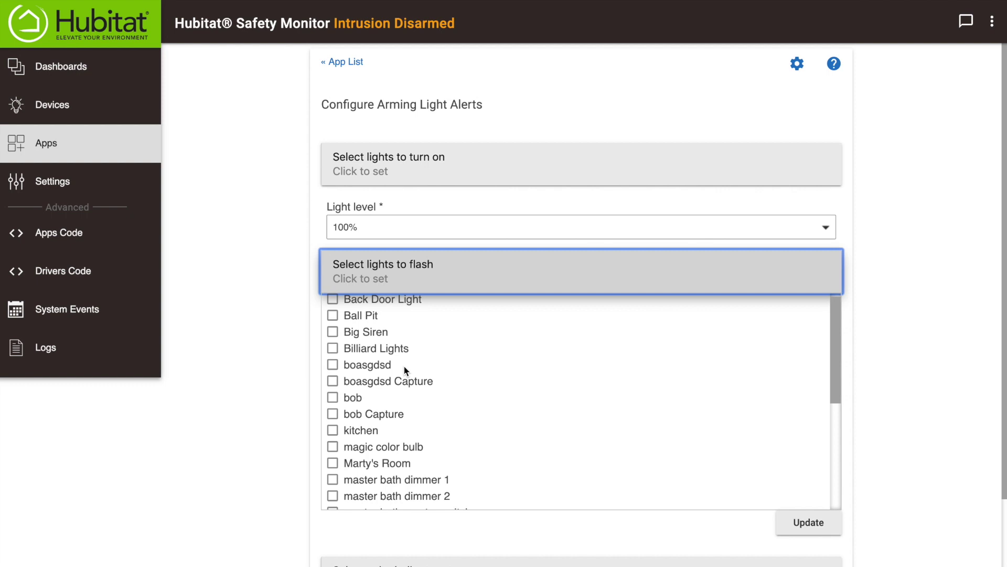
left_click(332, 437)
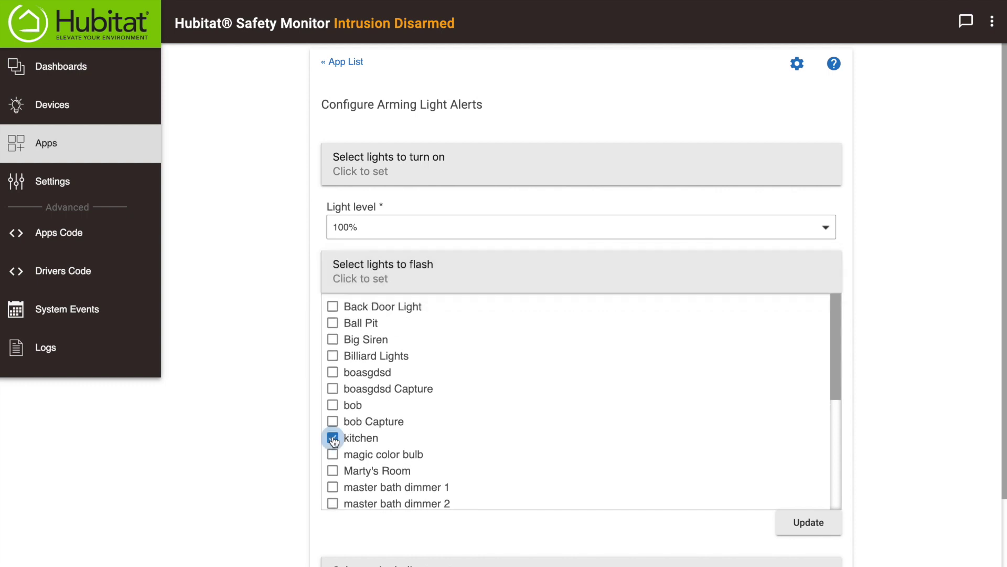
left_click(817, 533)
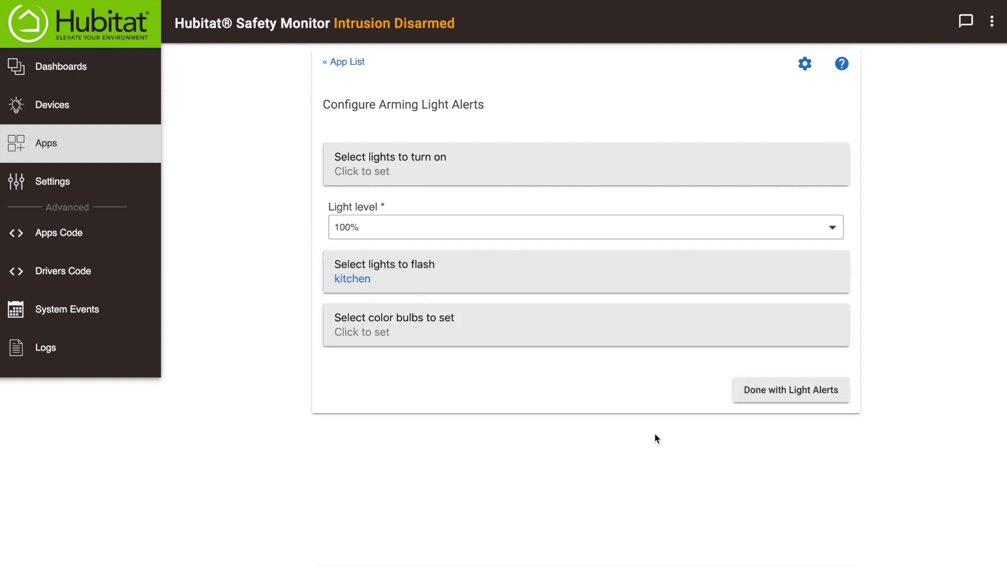
left_click(767, 389)
Save the auto arm/disarm options and review the summary of modes, delays, buttons and kitchen flash alert
left_click(825, 377)
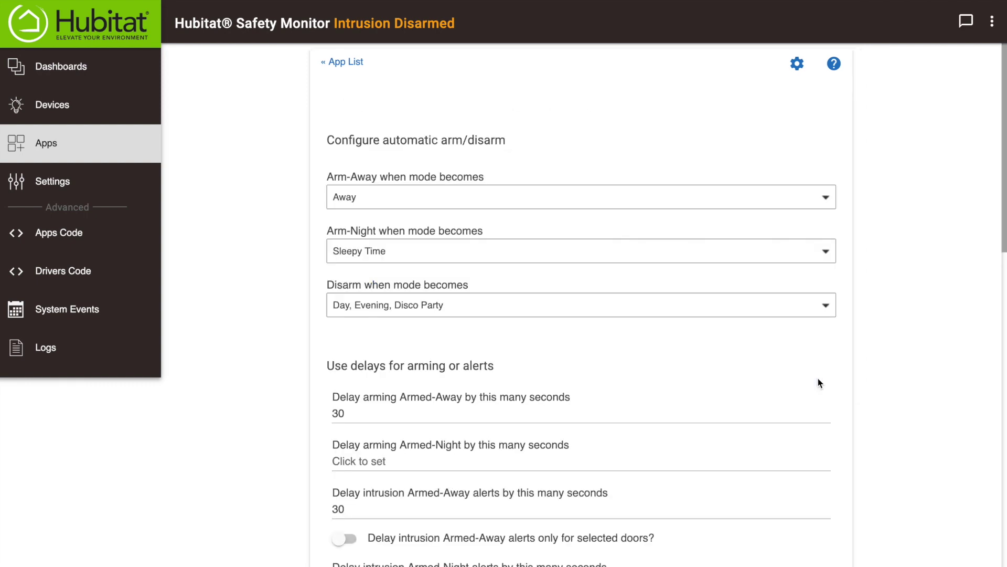
scroll(523, 372, "down", 1)
scroll(523, 373, "down", 9)
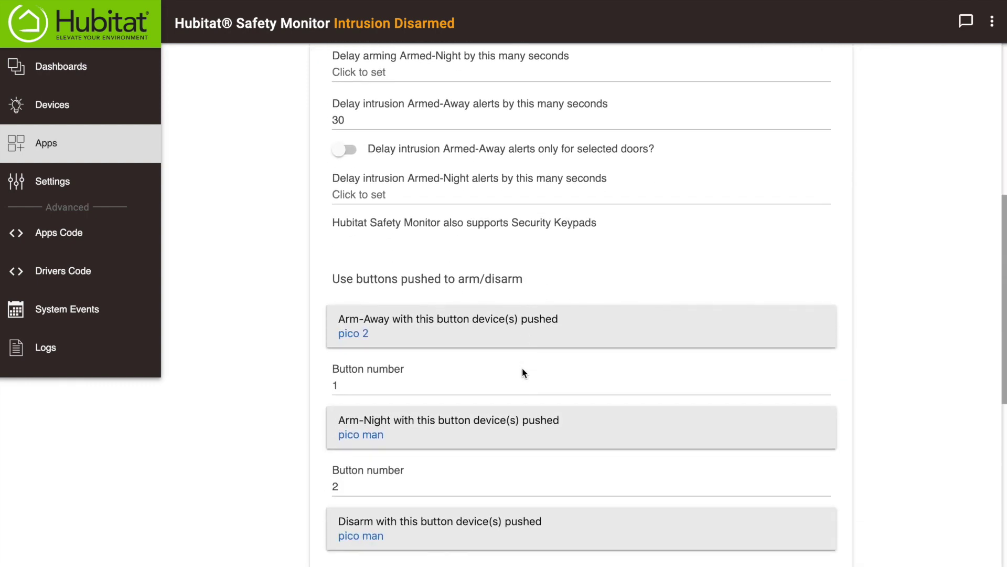
scroll(523, 372, "down", 5)
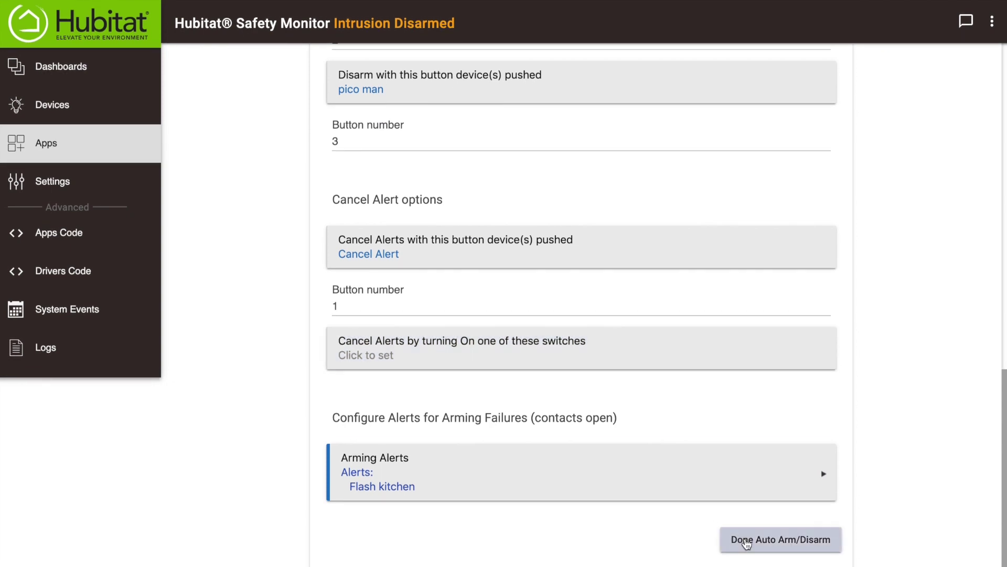
left_click(746, 540)
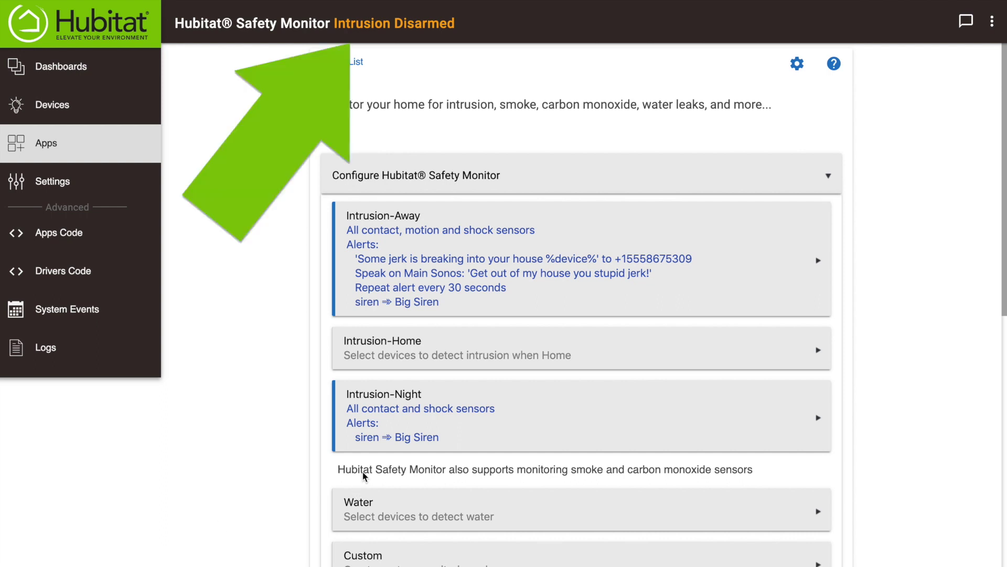
scroll(451, 387, "down", 6)
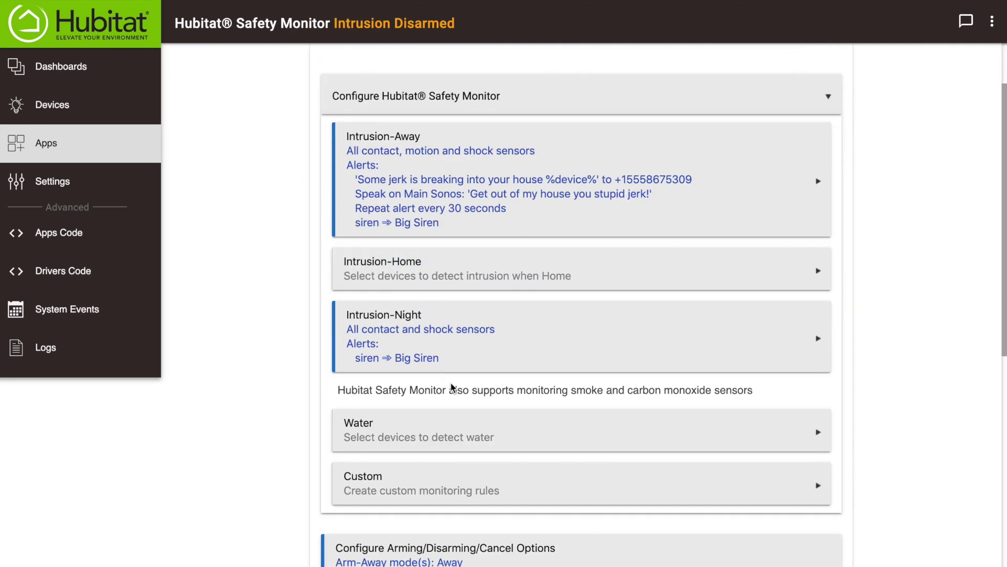
scroll(451, 388, "down", 4)
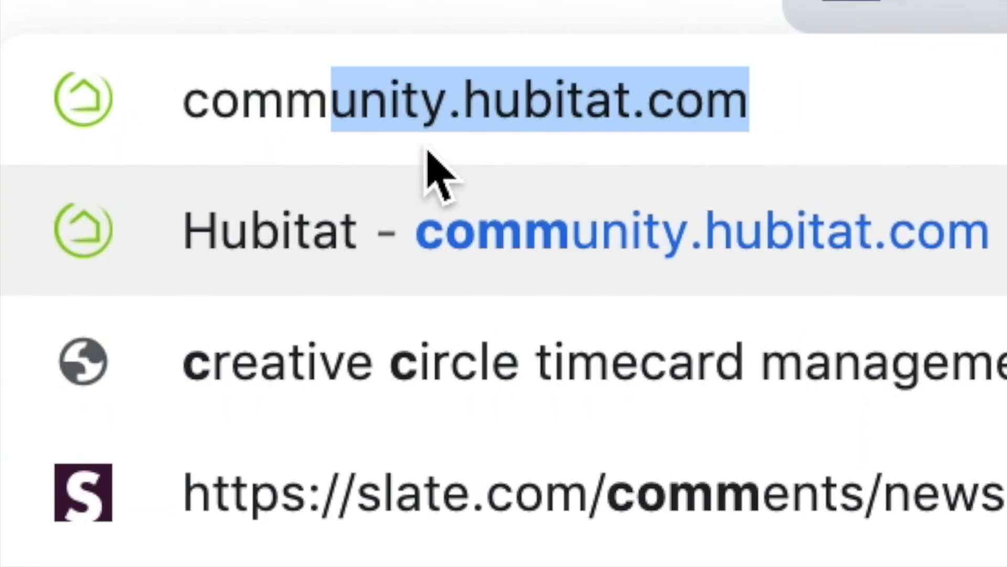
Load community.hubitat.com in the browser to reach the forum's category list
type("unity.hubitat.com")
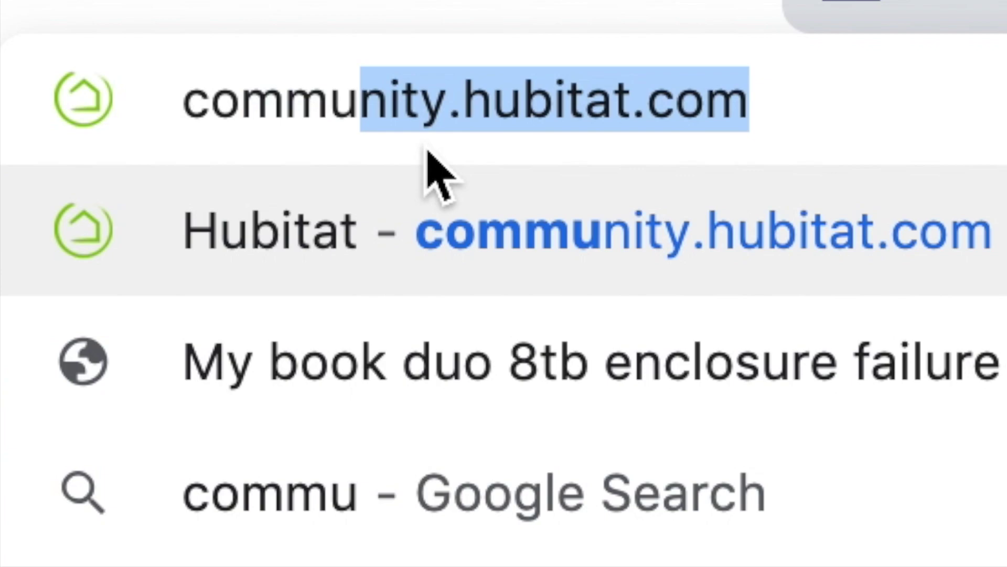
key("Return")
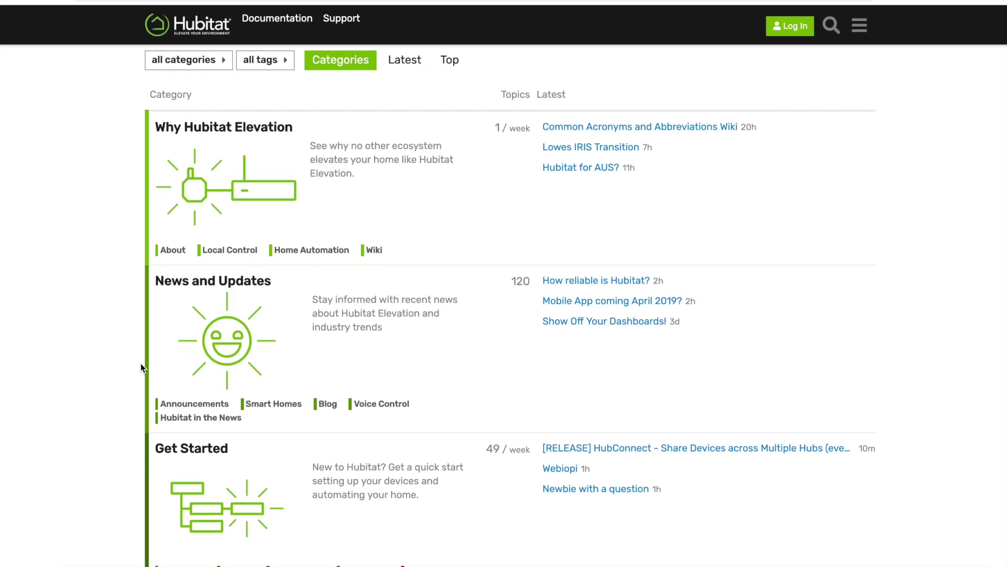